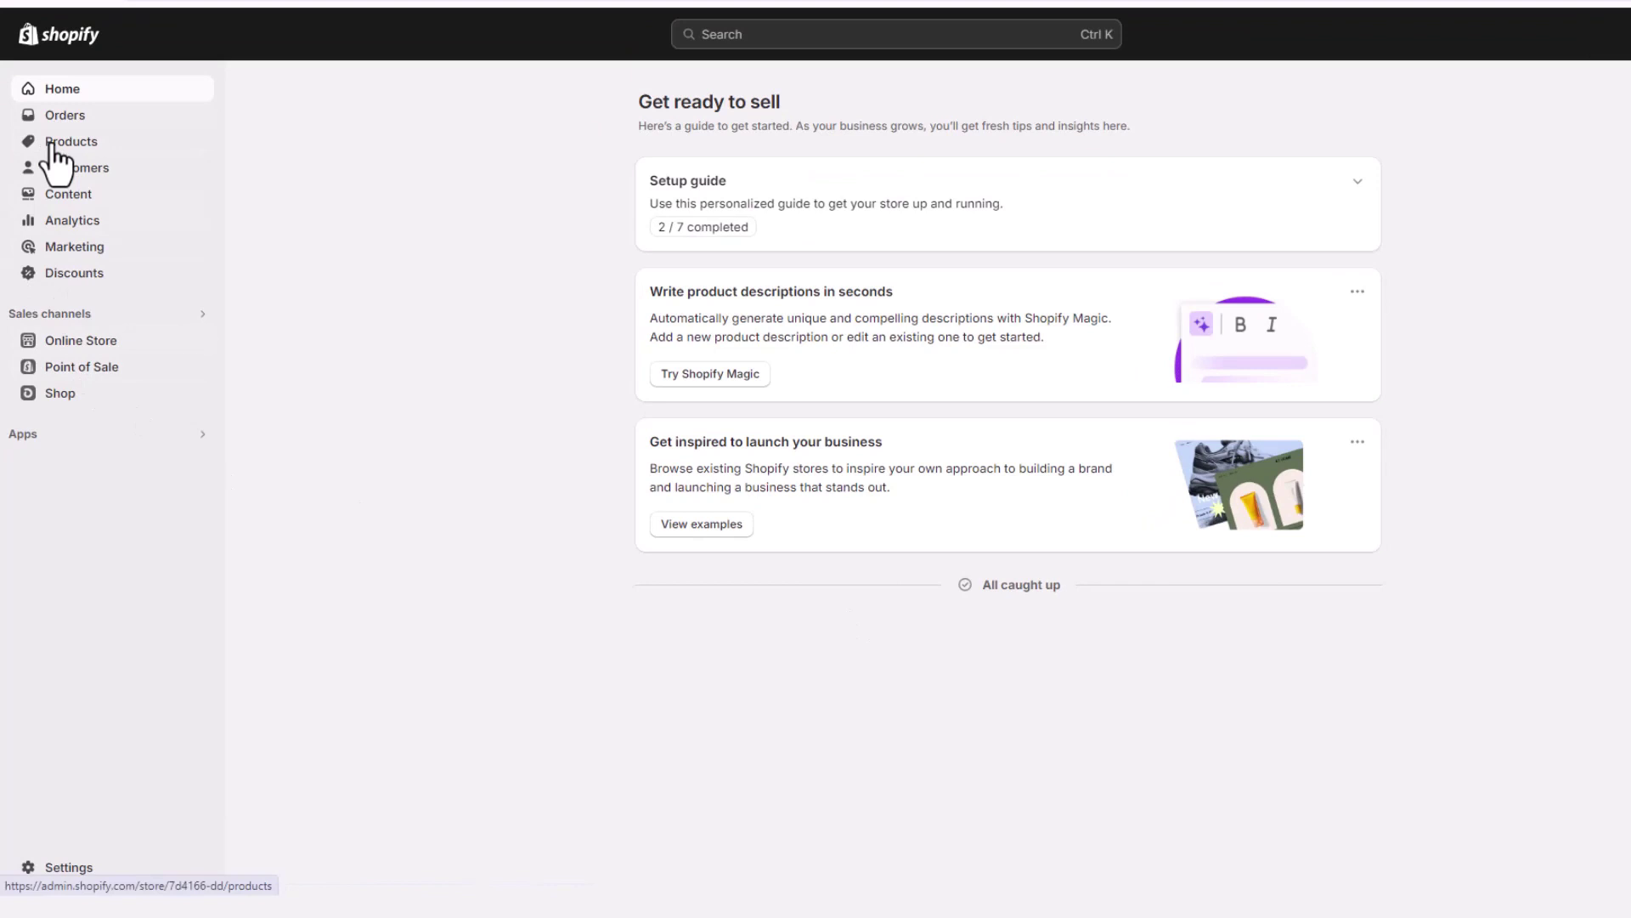
Open the Shopify App Store from Settings > Apps and sales channels.
{"action": "left_click", "coordinate": [62, 869]}
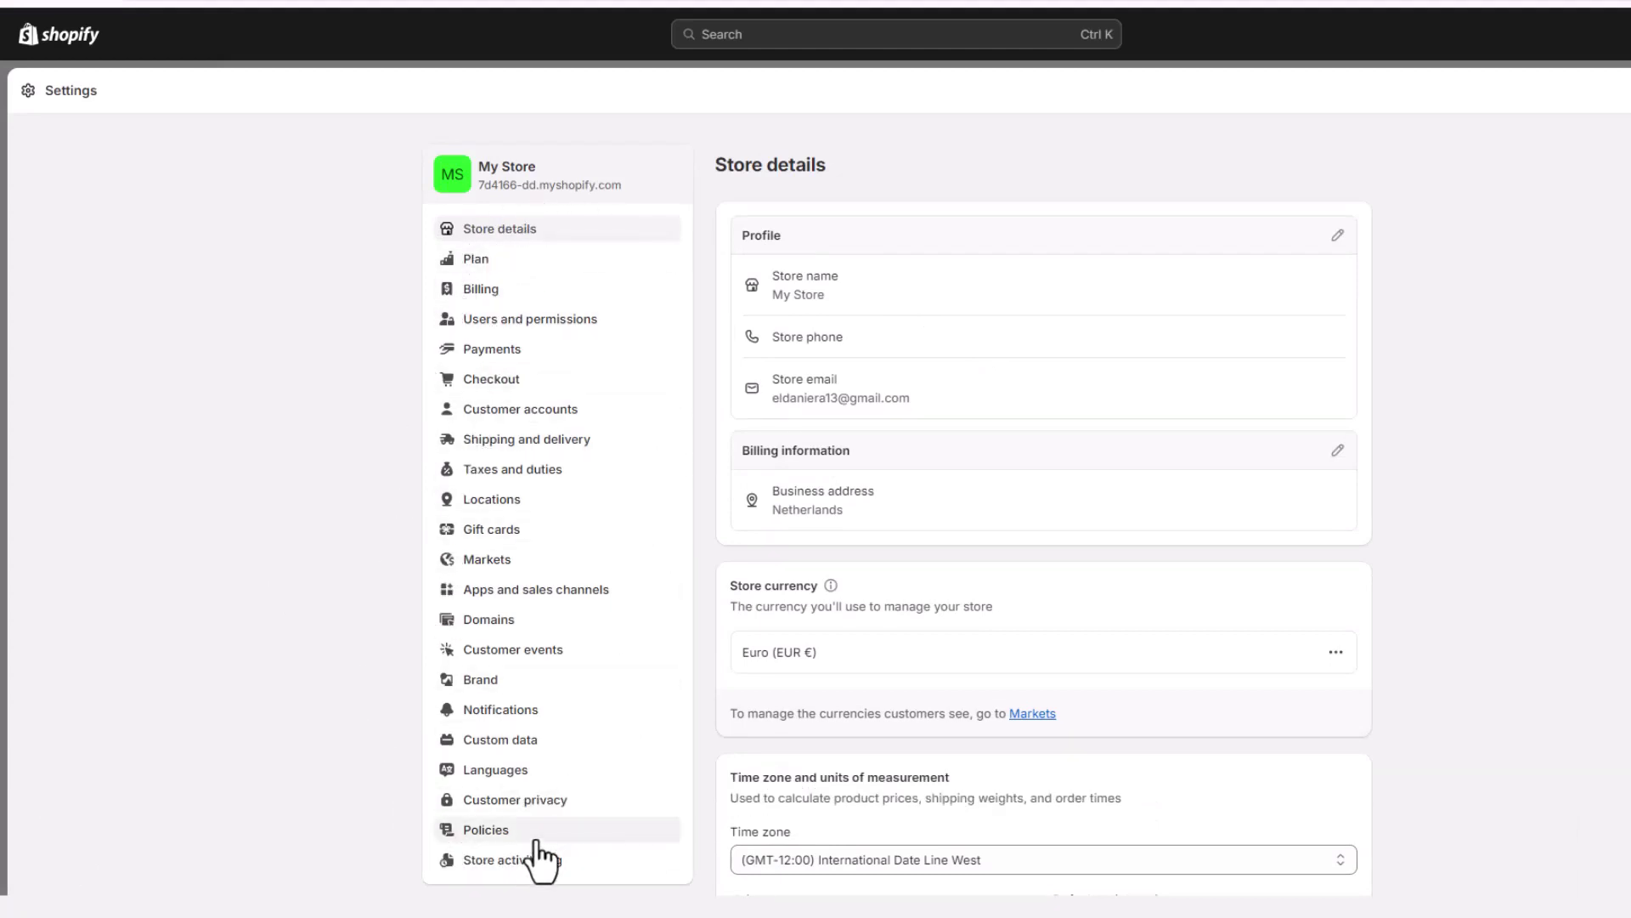
{"action": "left_click", "coordinate": [507, 594]}
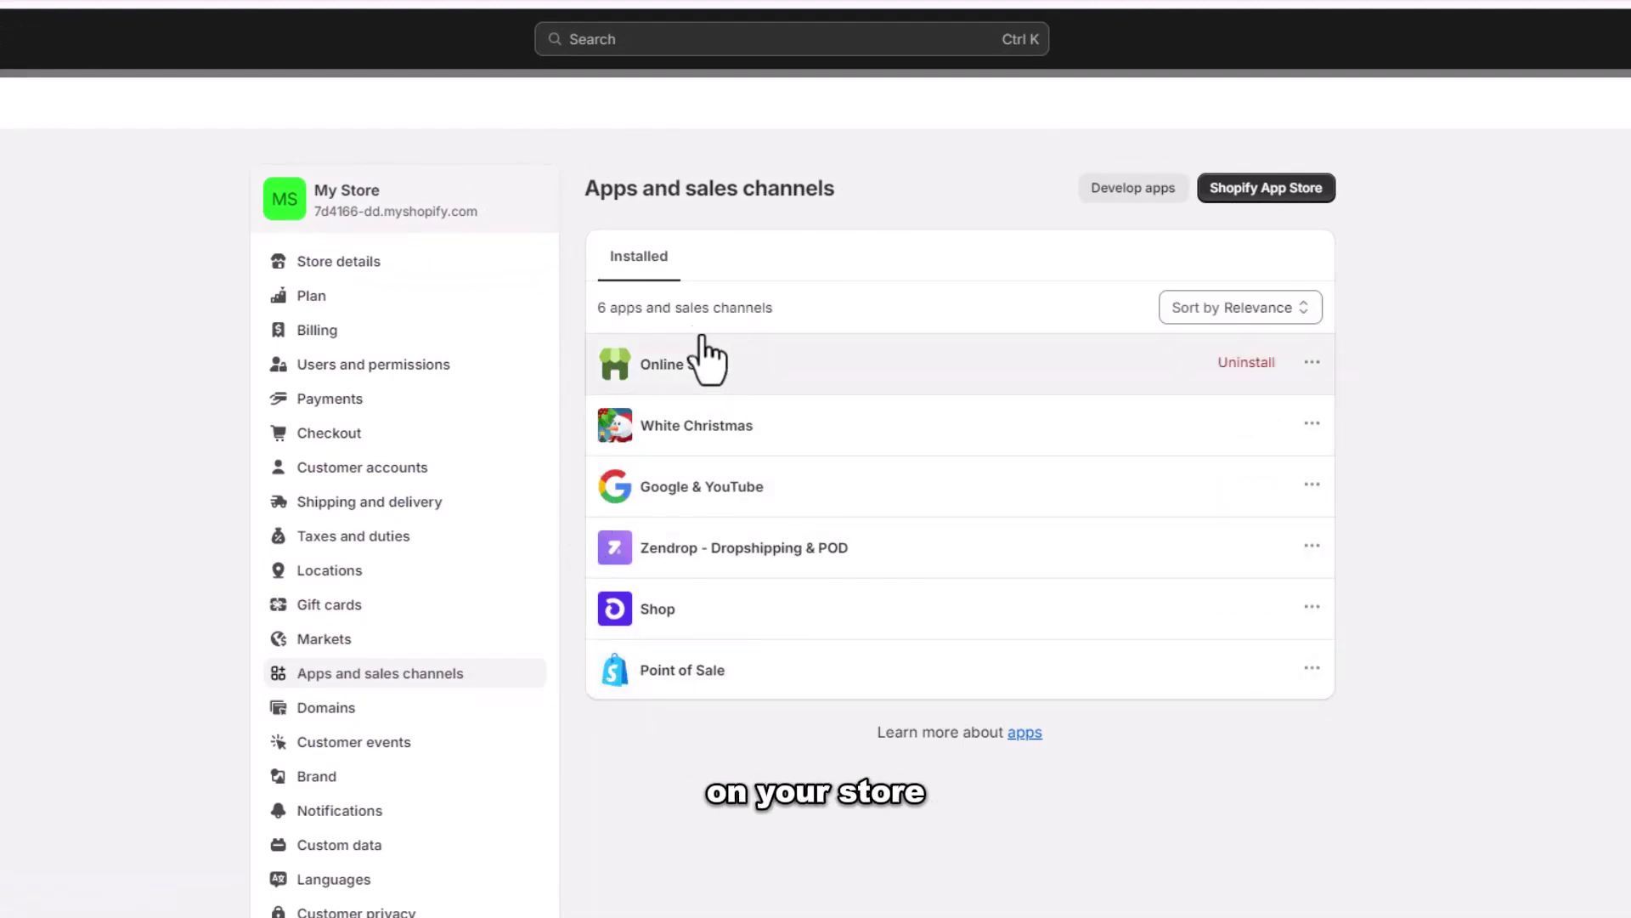
{"action": "mouse_move", "coordinate": [956, 607]}
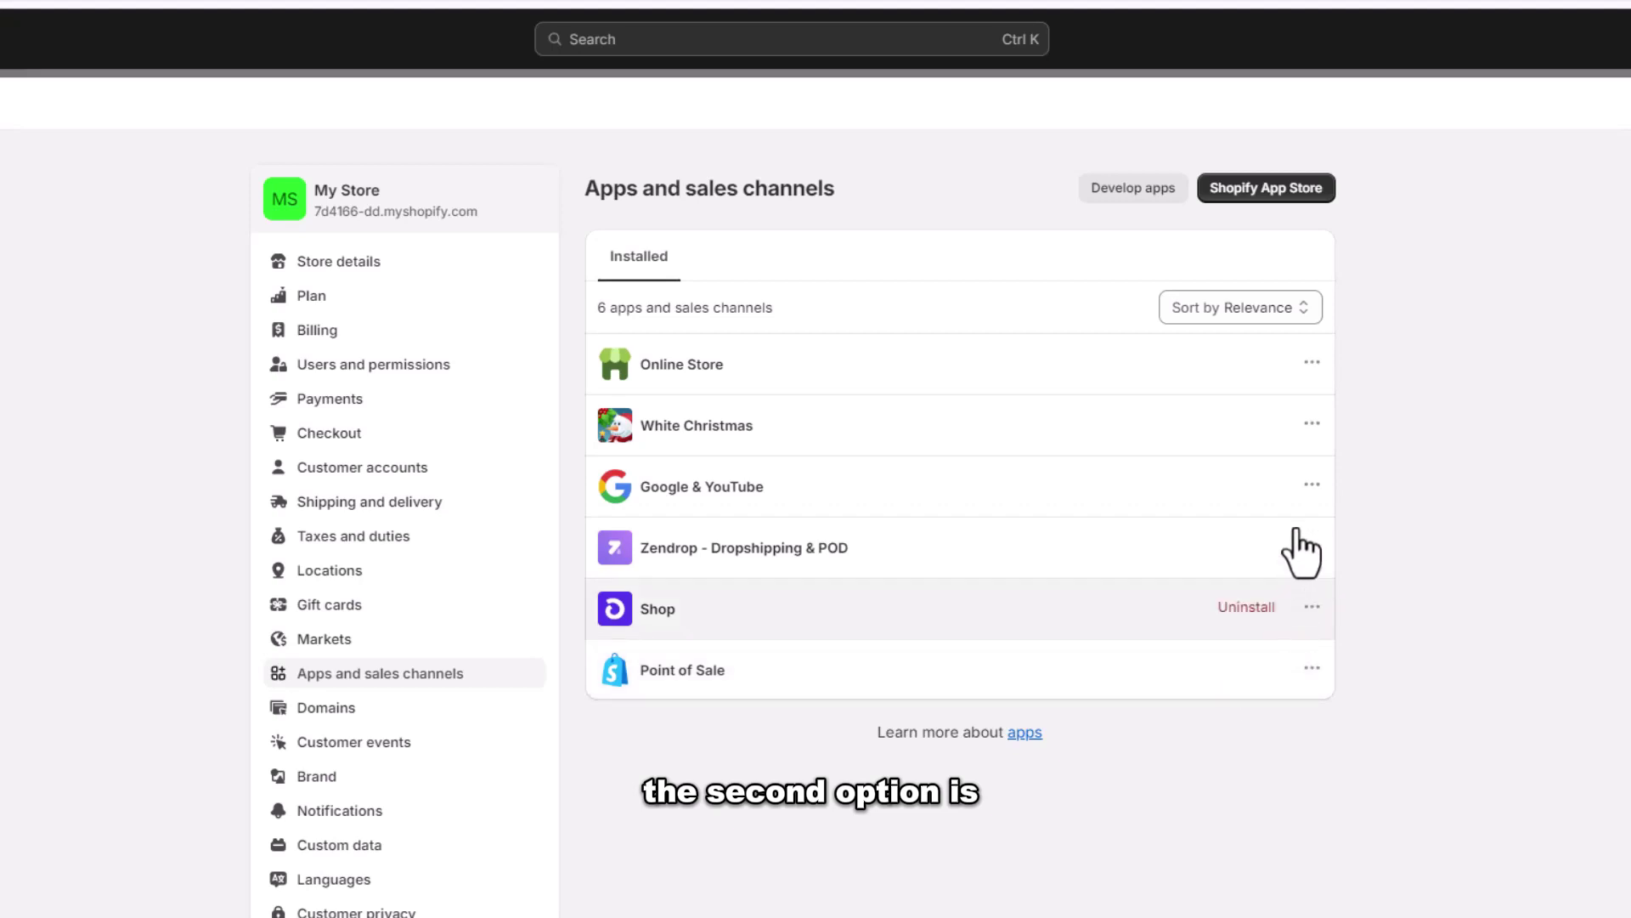
{"action": "left_click", "coordinate": [1257, 191]}
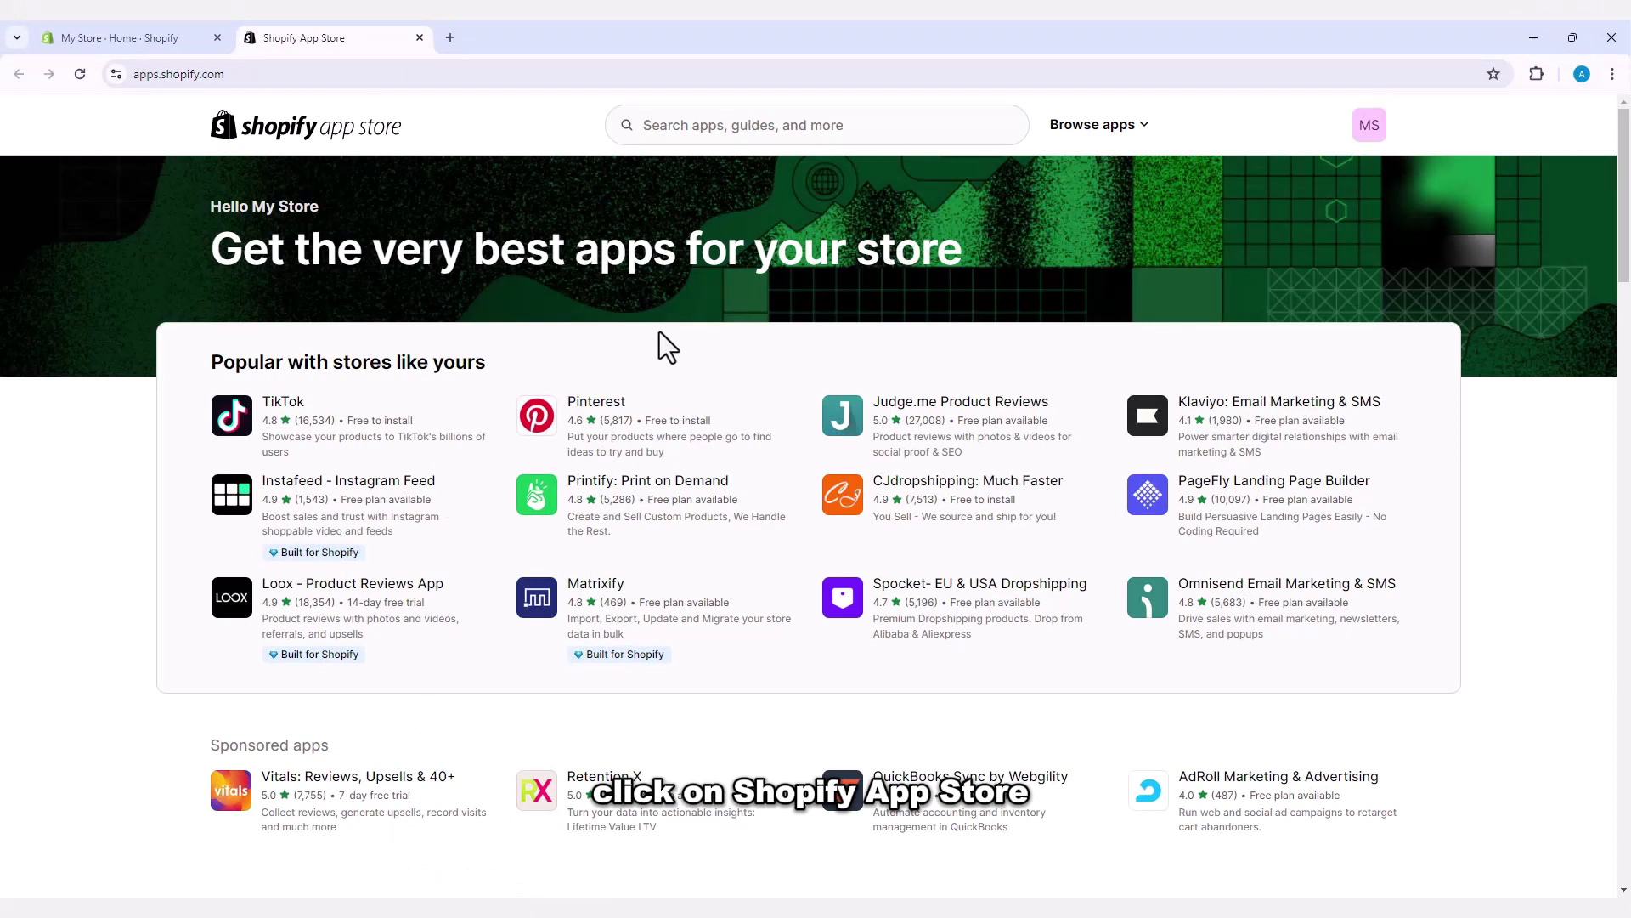
Search the App Store for 'Booster'.
{"action": "left_click", "coordinate": [744, 127]}
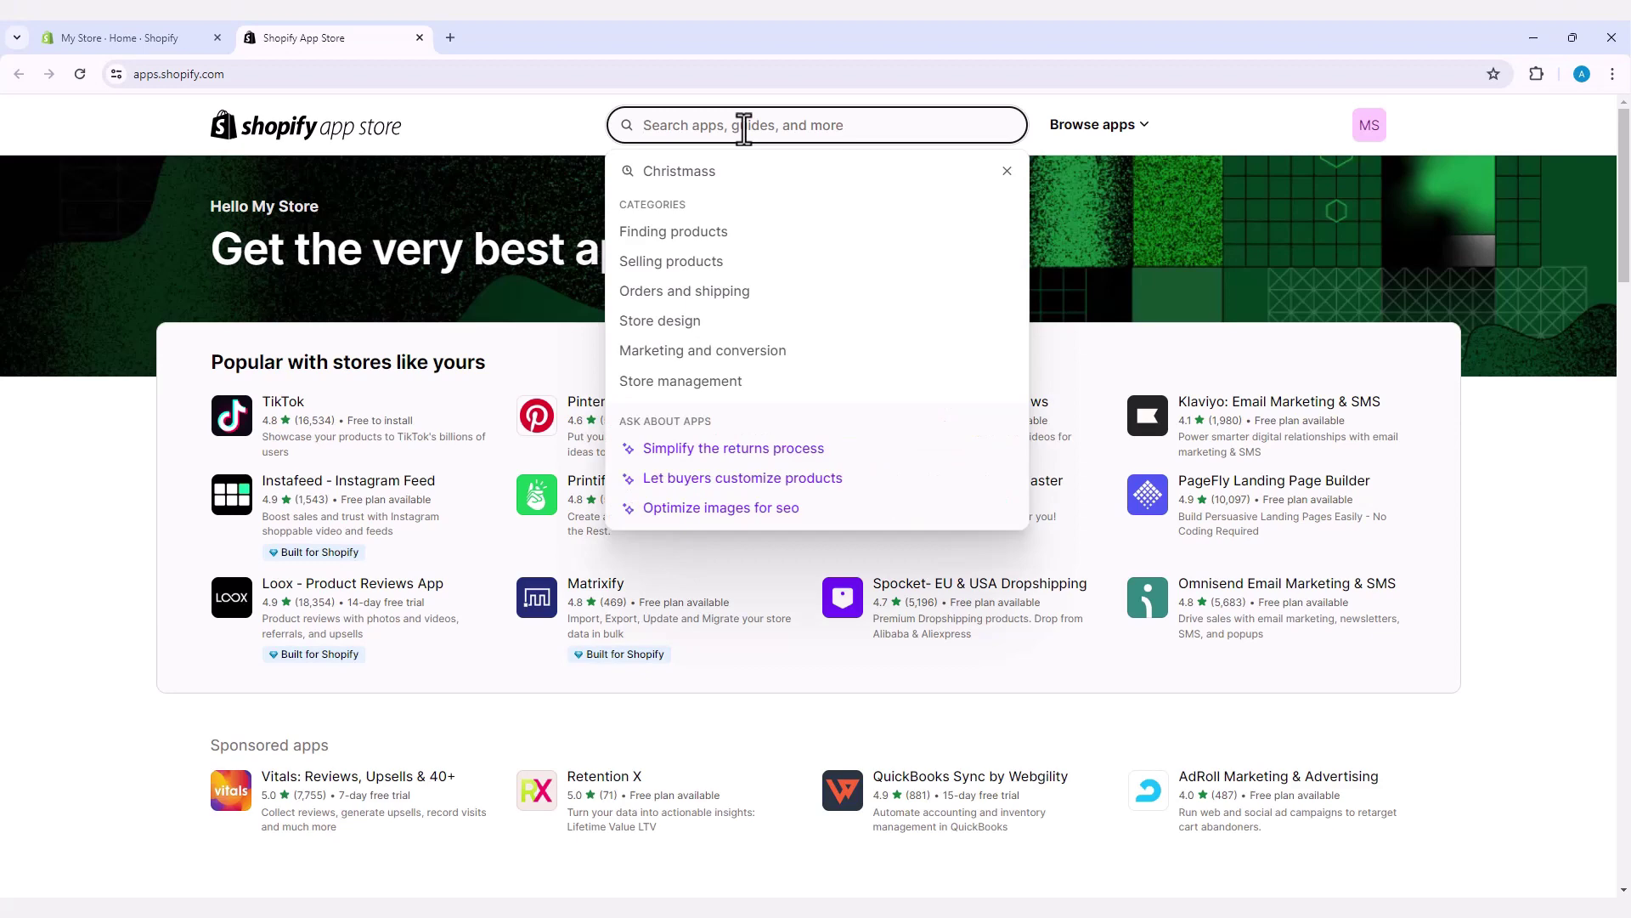
{"action": "type", "text": "Booster"}
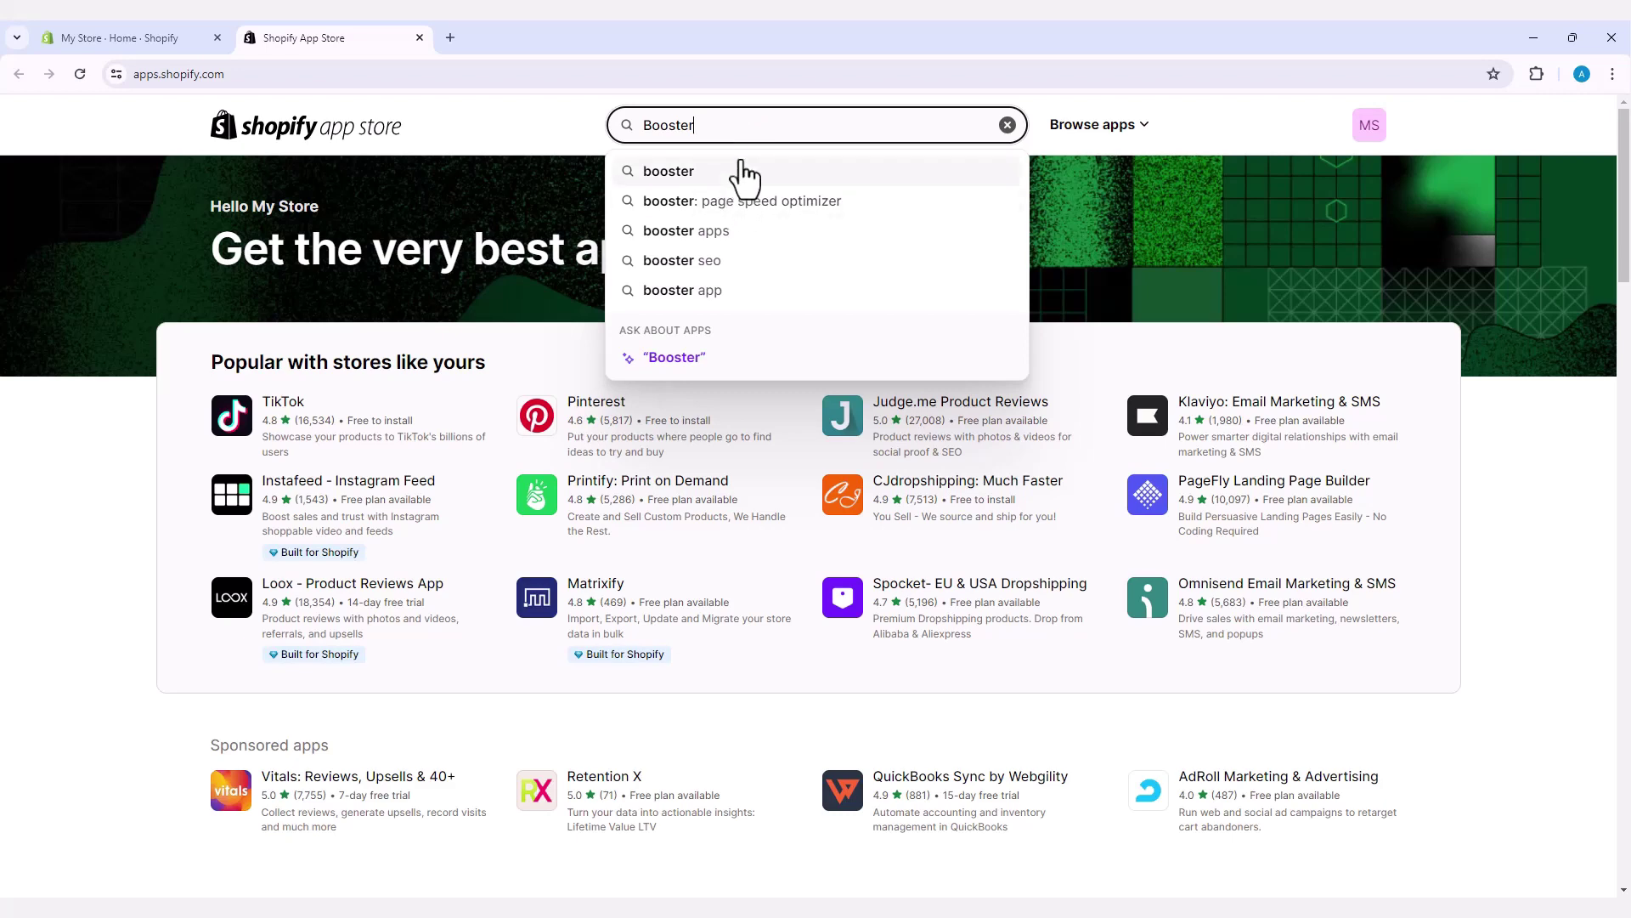
{"action": "key", "text": "Return"}
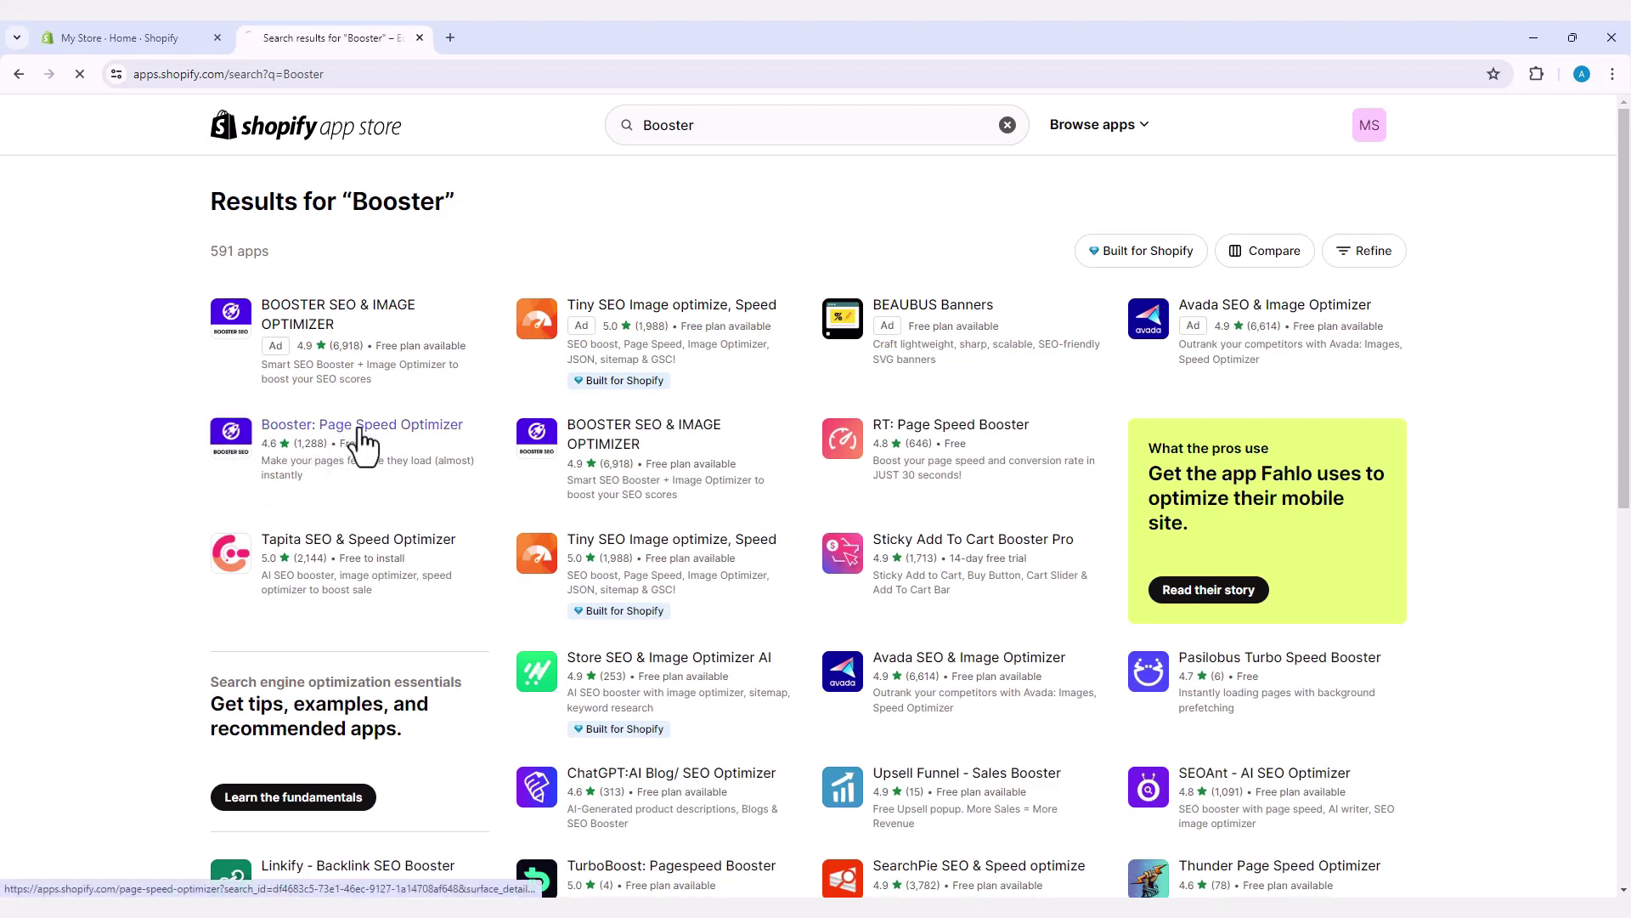
Open the Booster: Page Speed Optimizer listing from the search results.
{"action": "left_click", "coordinate": [364, 434]}
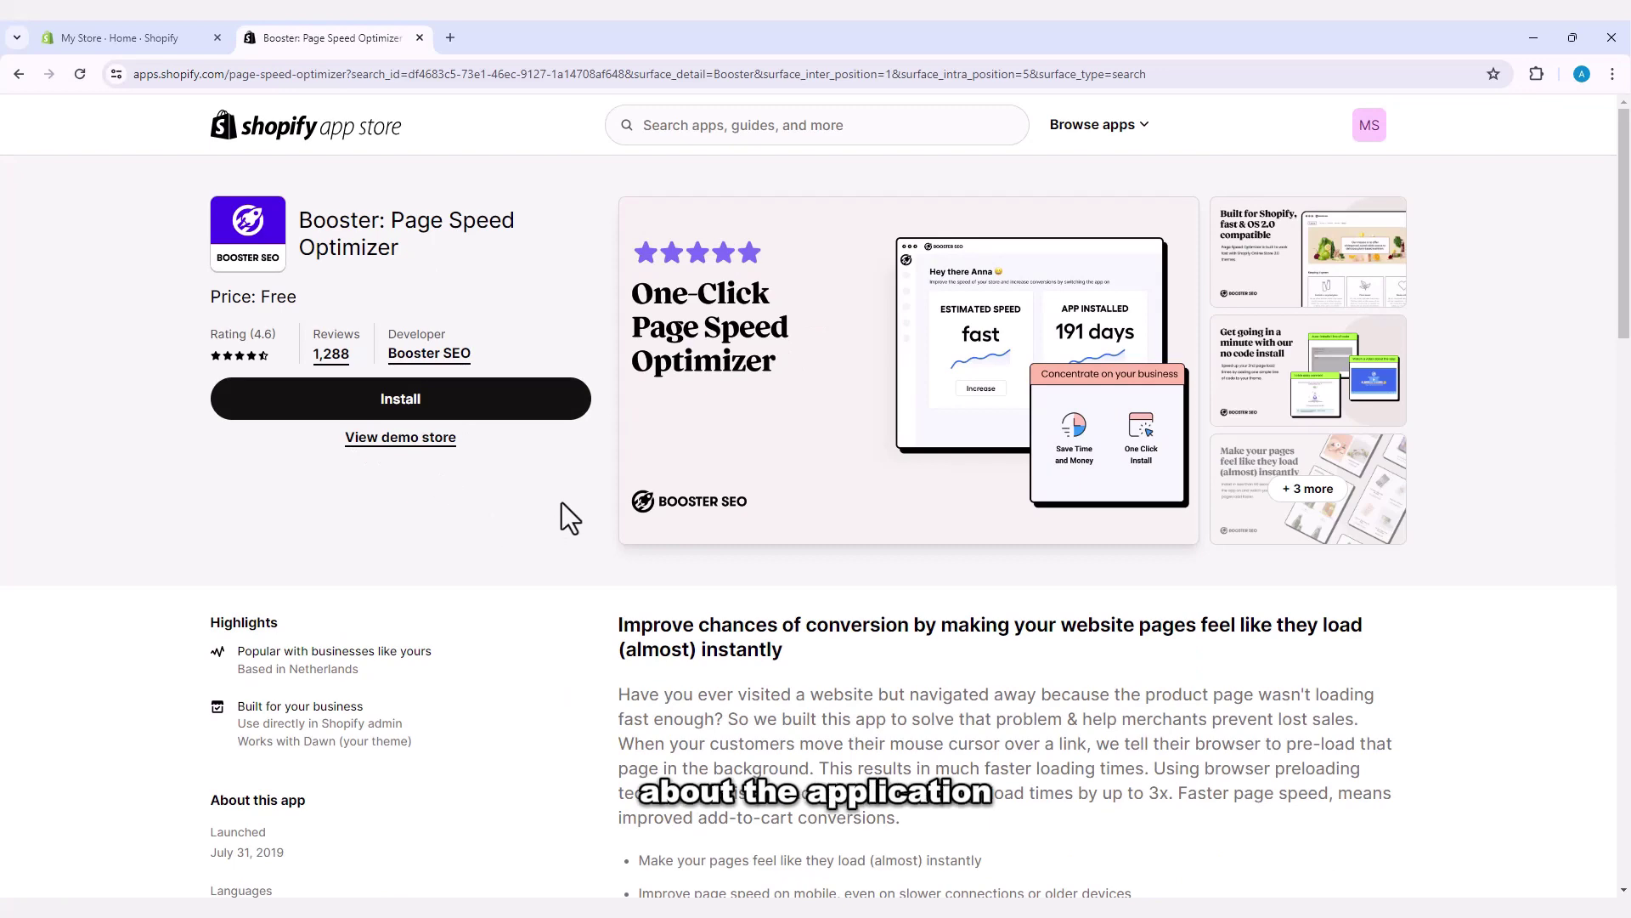
{"action": "scroll", "coordinate": [561, 503], "scroll_direction": "down", "scroll_amount": 3}
{"action": "scroll", "coordinate": [562, 502], "scroll_direction": "down", "scroll_amount": 1}
{"action": "scroll", "coordinate": [562, 502], "scroll_direction": "down", "scroll_amount": 2}
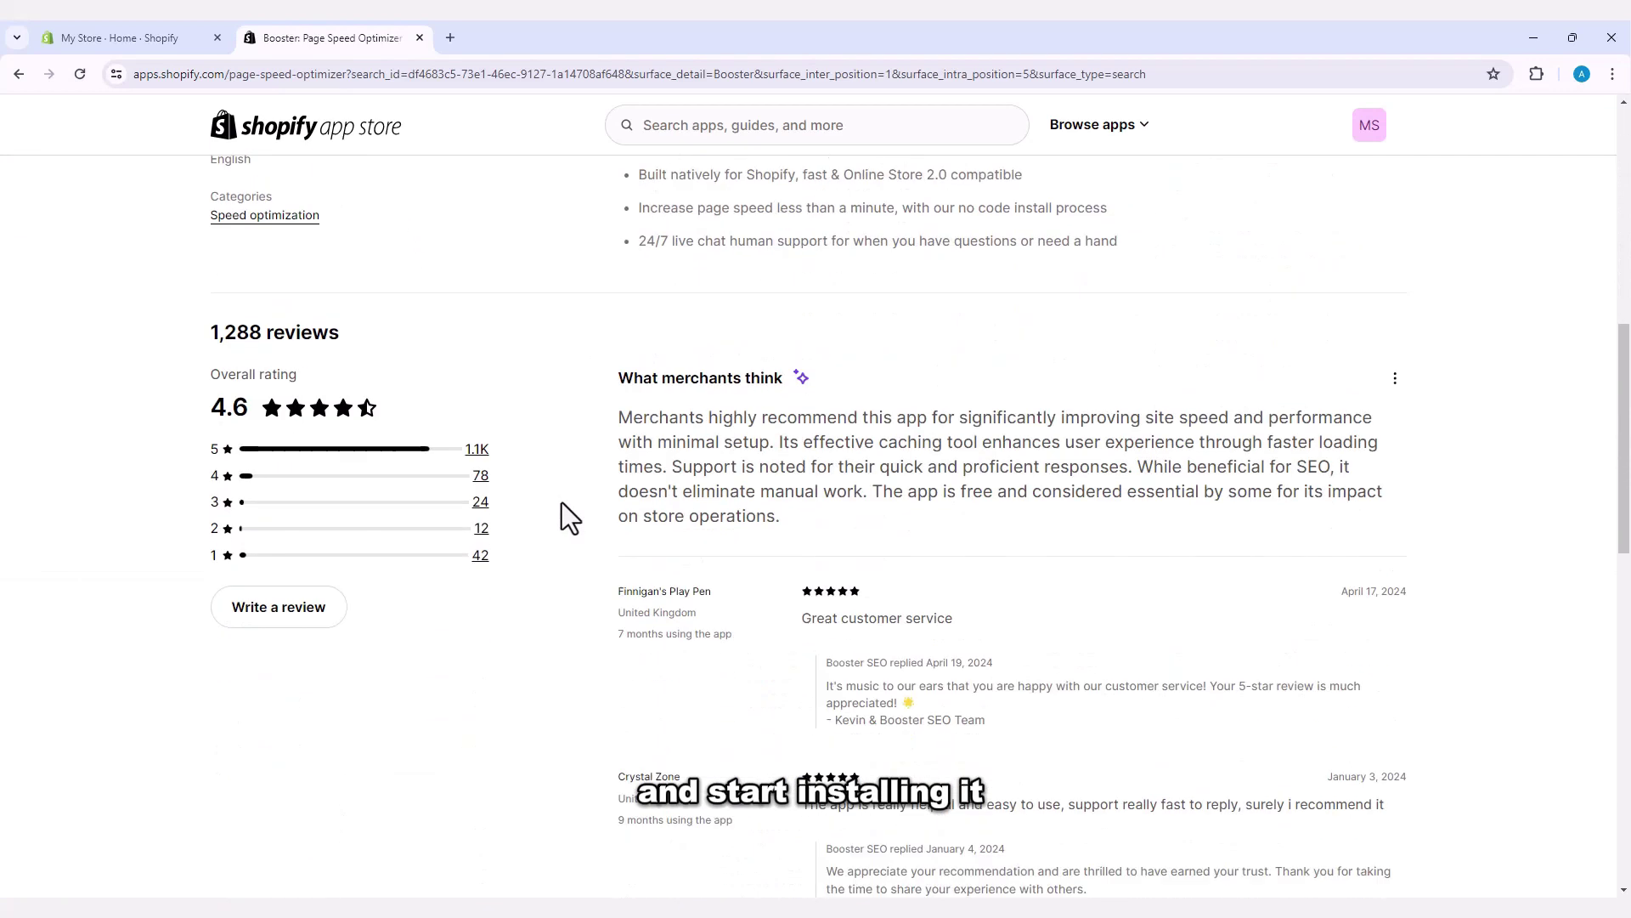
{"action": "scroll", "coordinate": [562, 503], "scroll_direction": "down", "scroll_amount": 3}
{"action": "scroll", "coordinate": [563, 502], "scroll_direction": "down", "scroll_amount": 2}
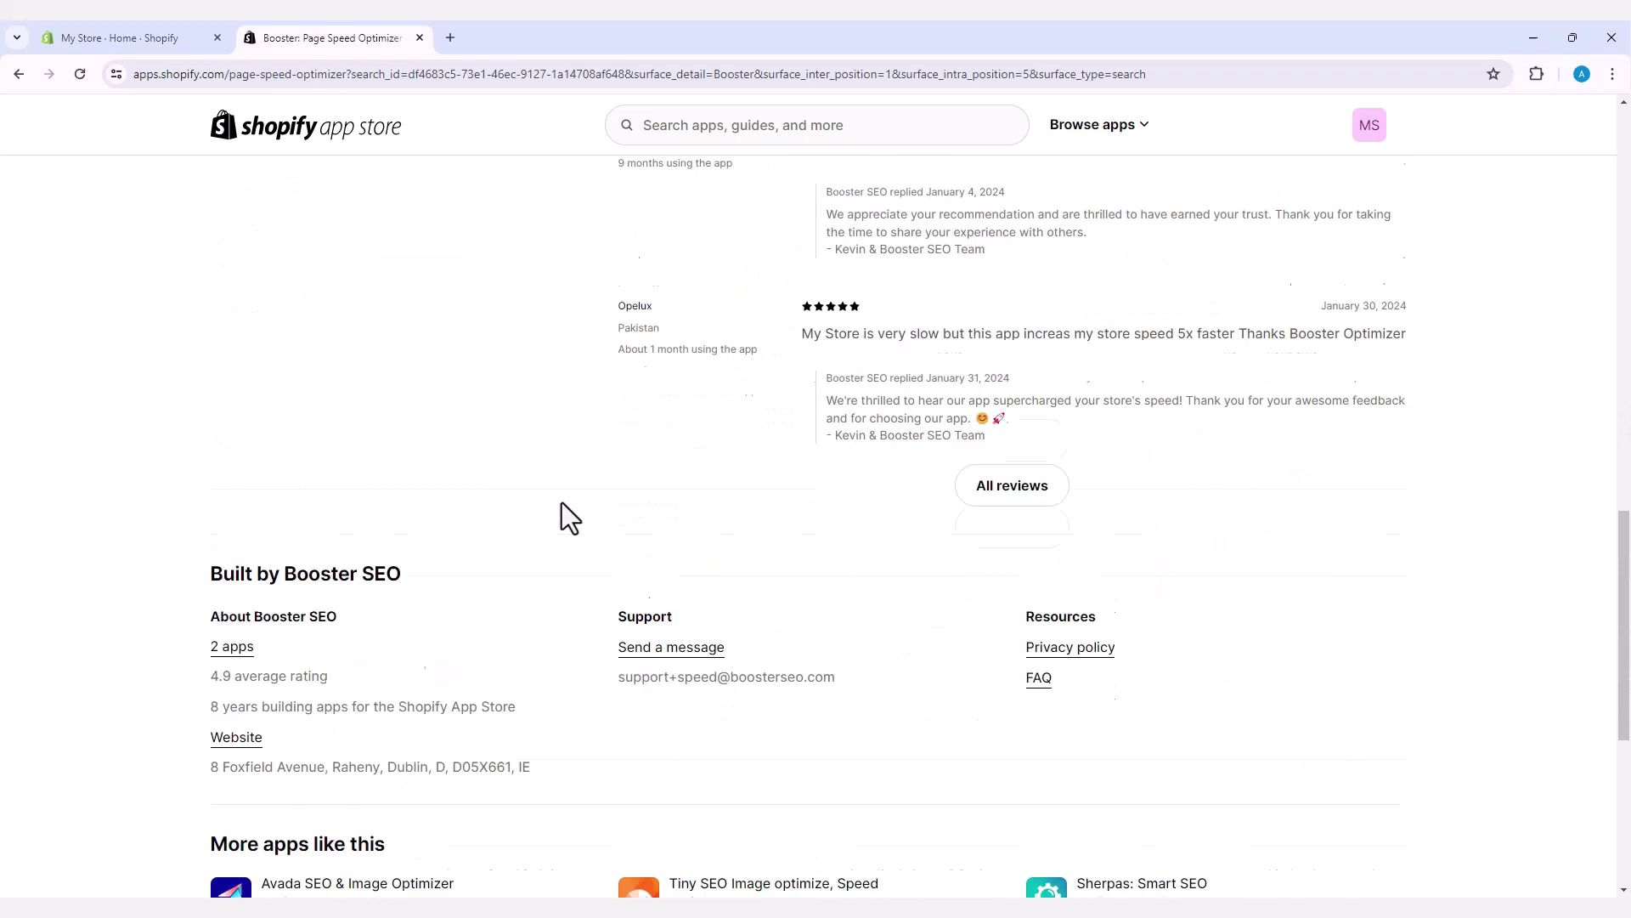
{"action": "scroll", "coordinate": [562, 502], "scroll_direction": "down", "scroll_amount": 2}
{"action": "scroll", "coordinate": [562, 502], "scroll_direction": "up", "scroll_amount": 1}
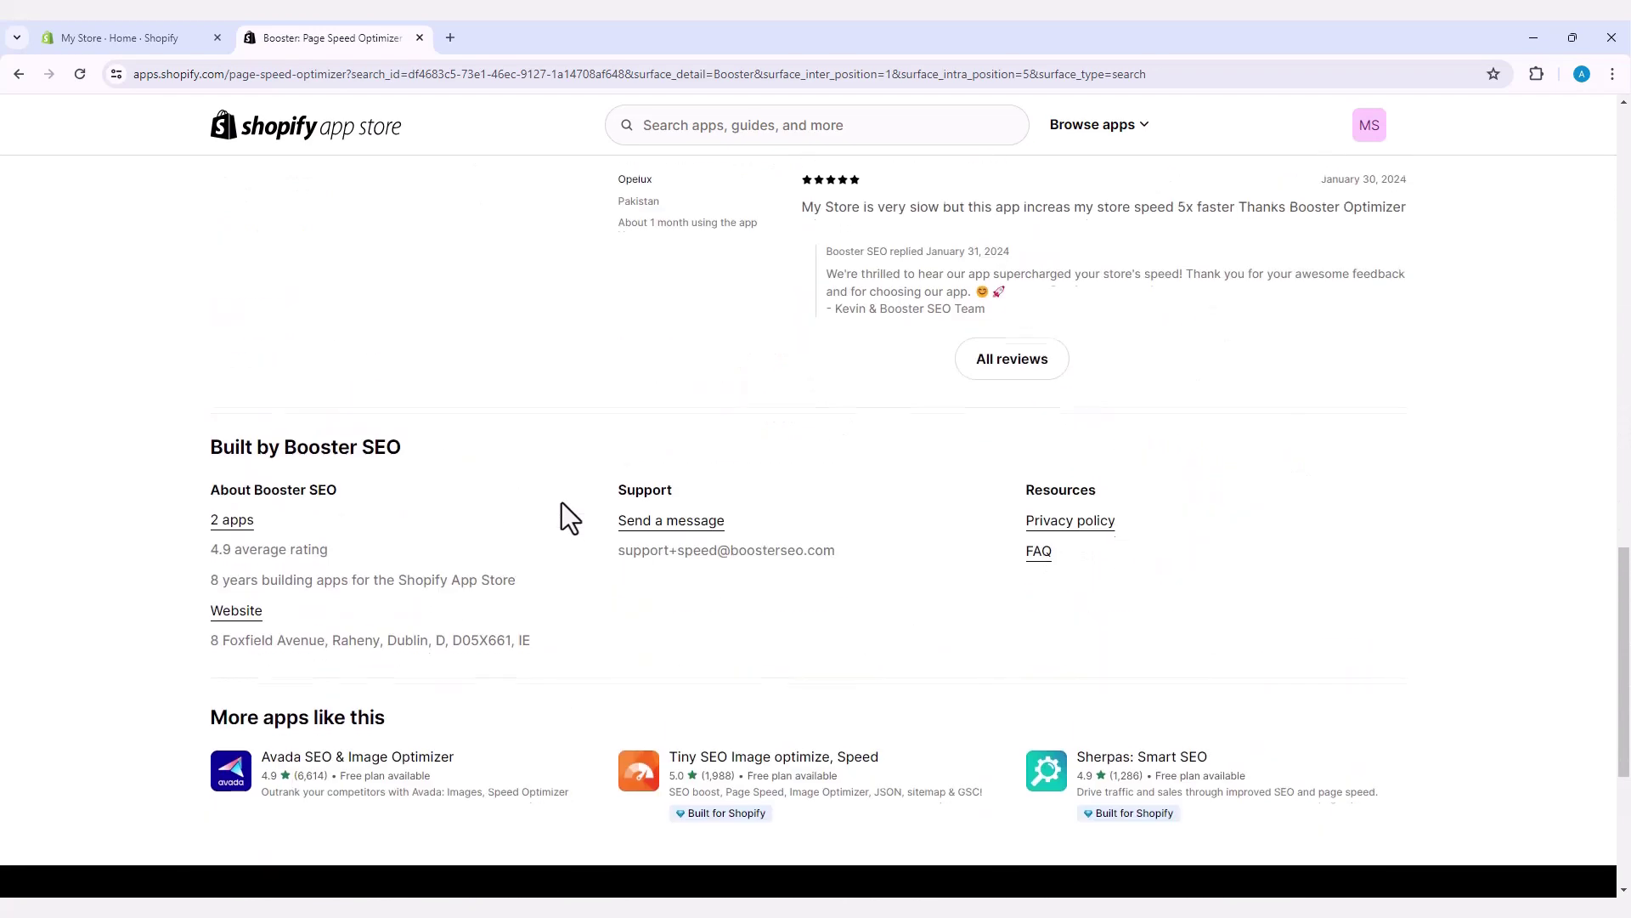
{"action": "scroll", "coordinate": [563, 503], "scroll_direction": "up", "scroll_amount": 1}
{"action": "scroll", "coordinate": [562, 502], "scroll_direction": "up", "scroll_amount": 1}
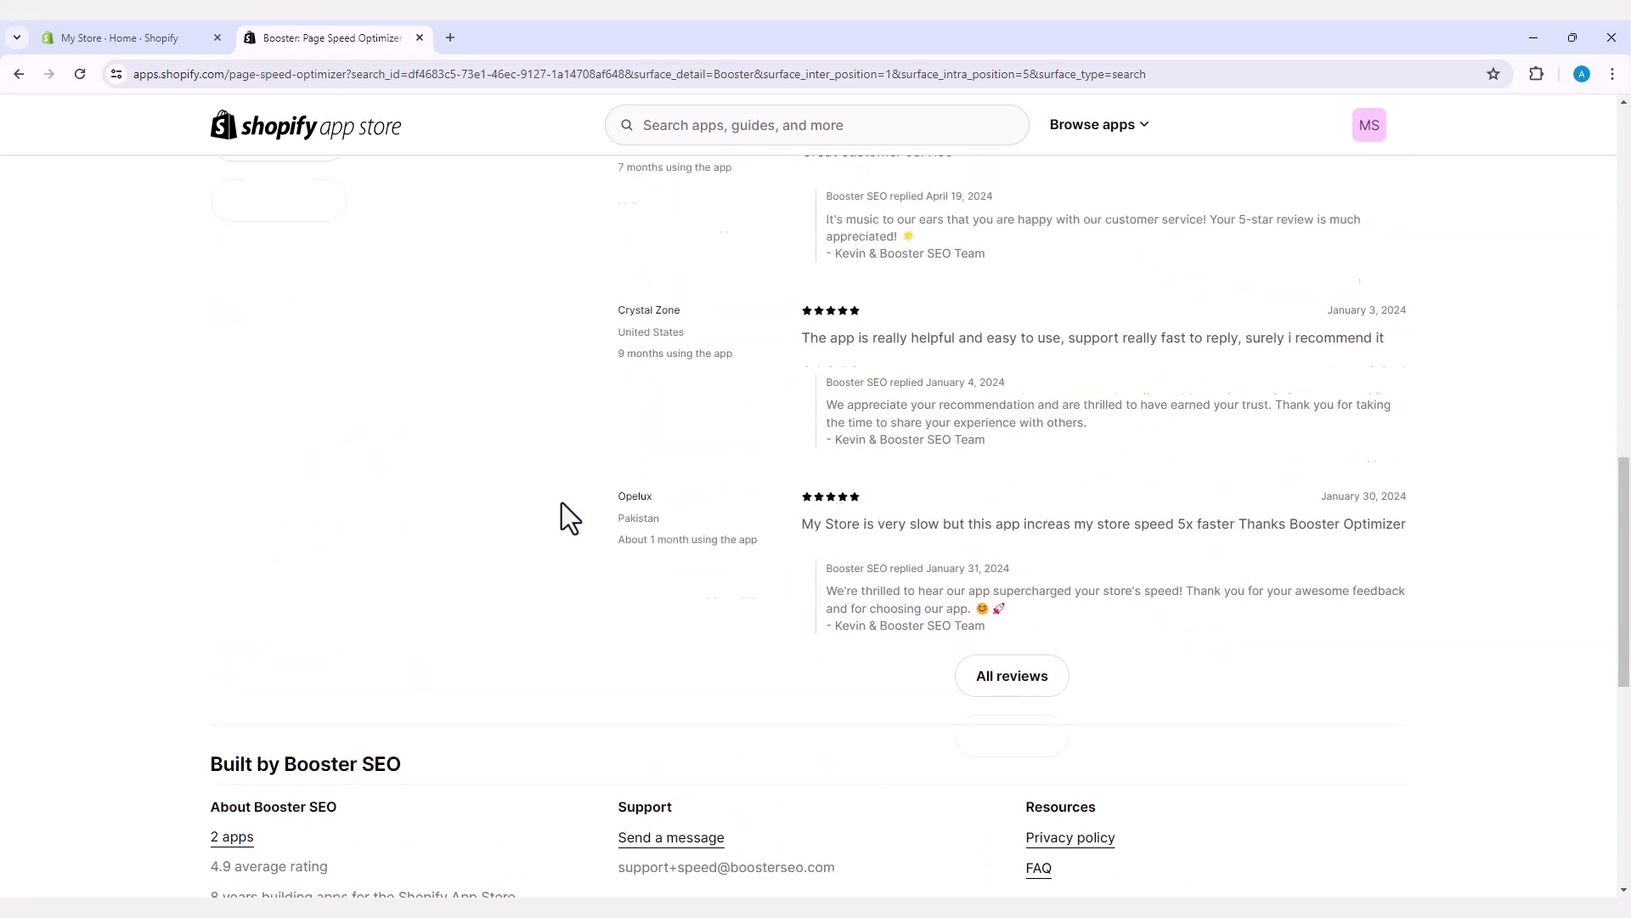
{"action": "scroll", "coordinate": [562, 503], "scroll_direction": "up", "scroll_amount": 2}
{"action": "scroll", "coordinate": [562, 502], "scroll_direction": "up", "scroll_amount": 2}
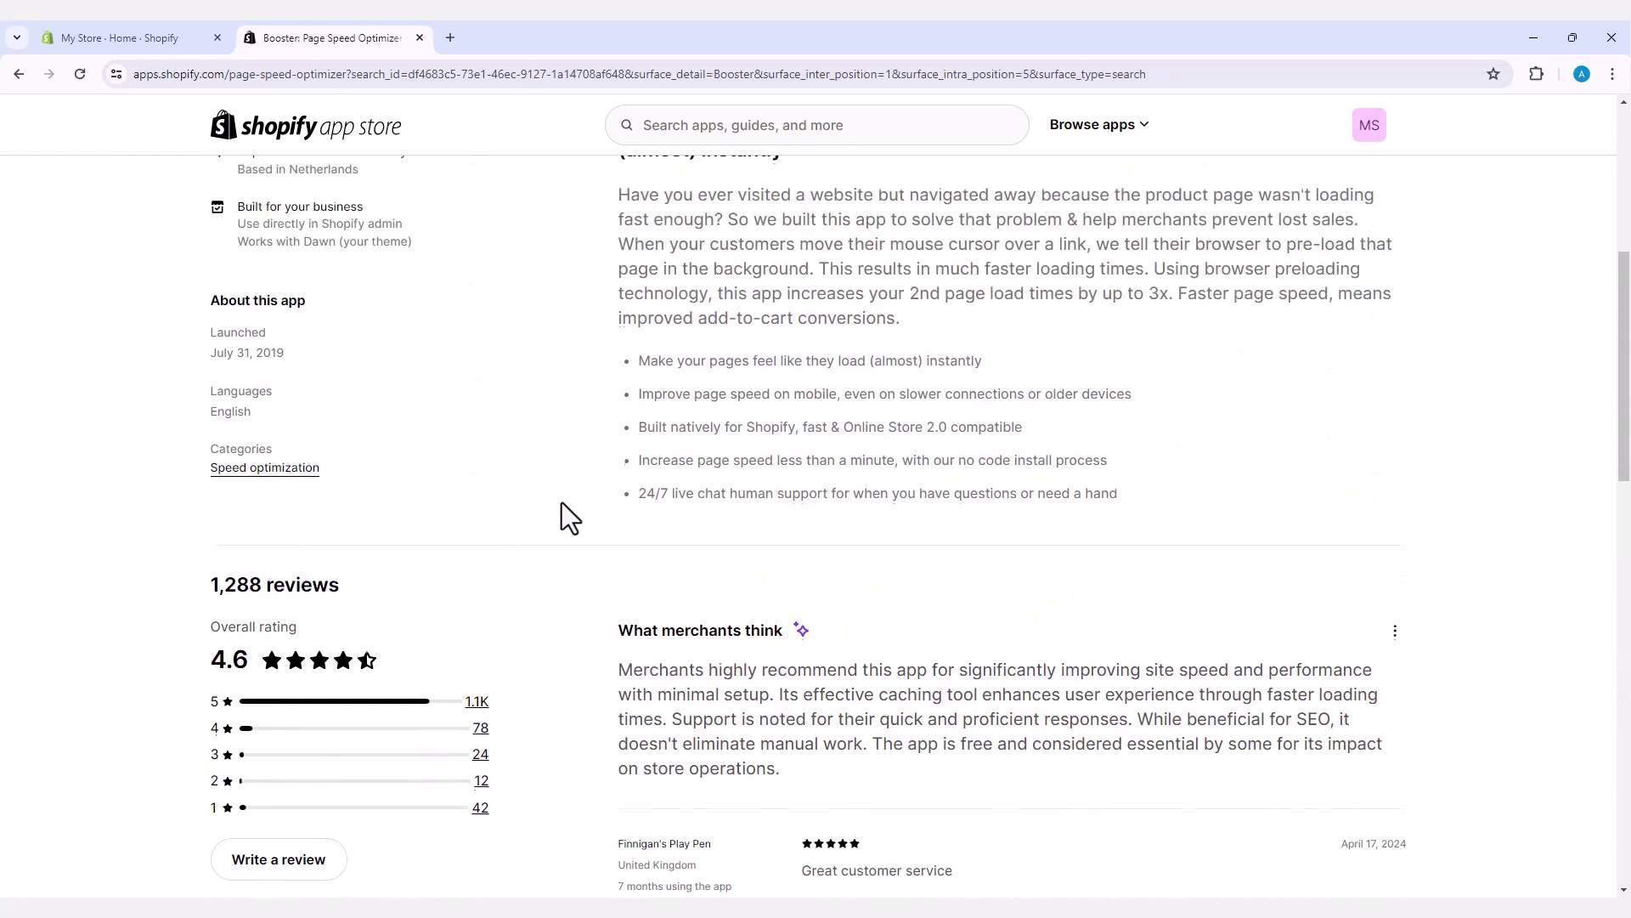
{"action": "scroll", "coordinate": [562, 503], "scroll_direction": "up", "scroll_amount": 3}
{"action": "scroll", "coordinate": [562, 503], "scroll_direction": "up", "scroll_amount": 1}
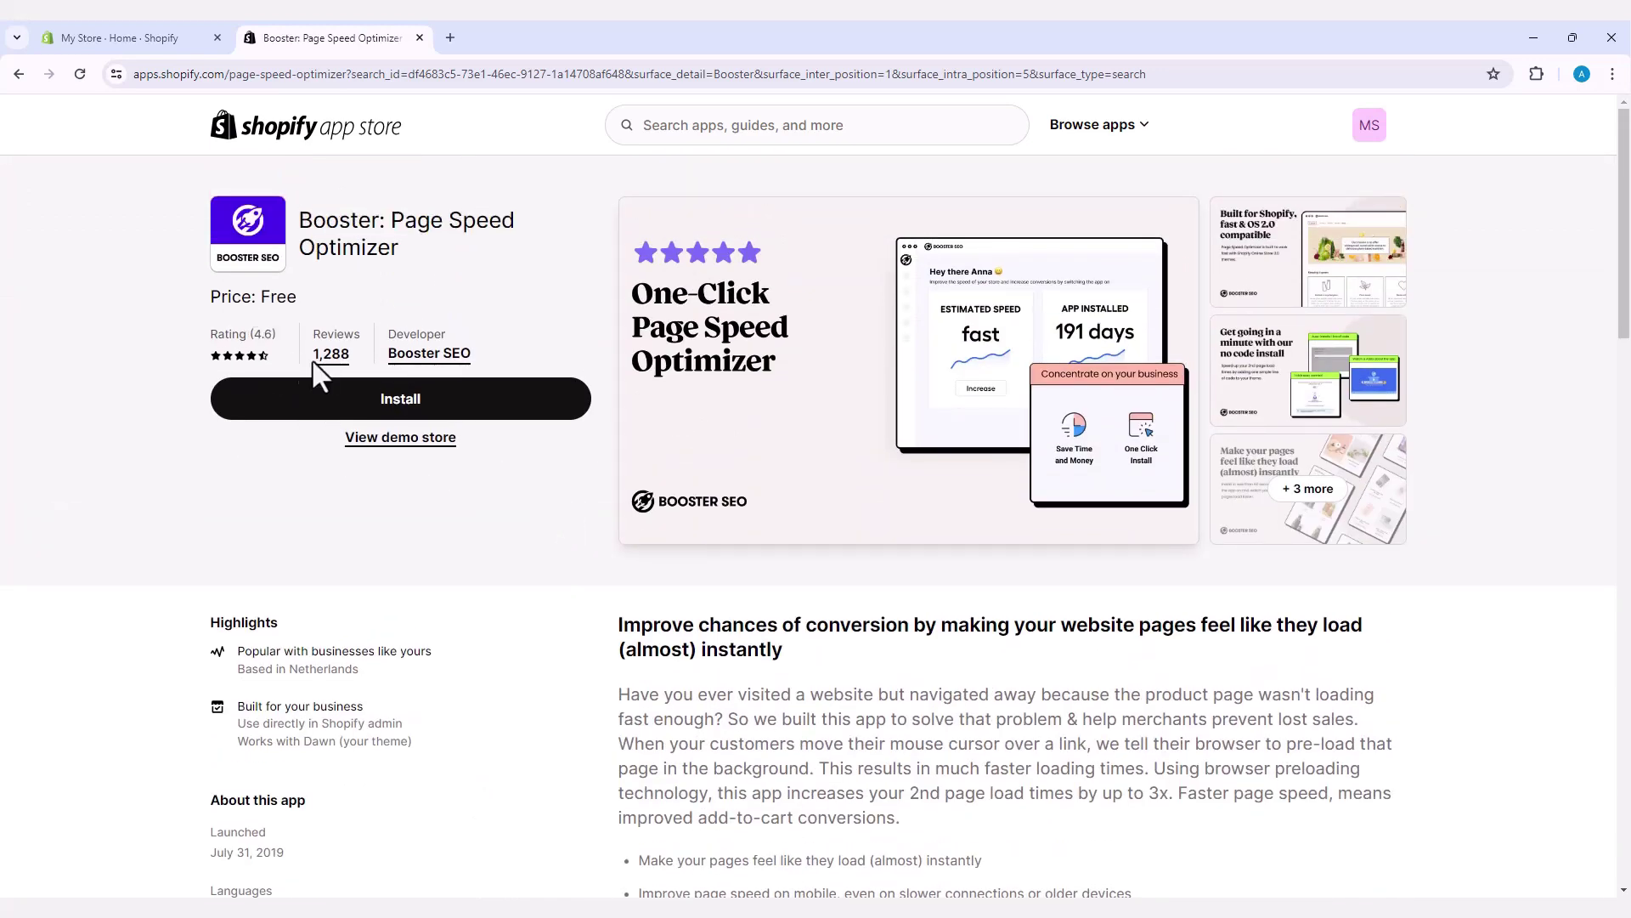
Install Booster: Page Speed Optimizer and approve its access permissions.
{"action": "left_click", "coordinate": [400, 400]}
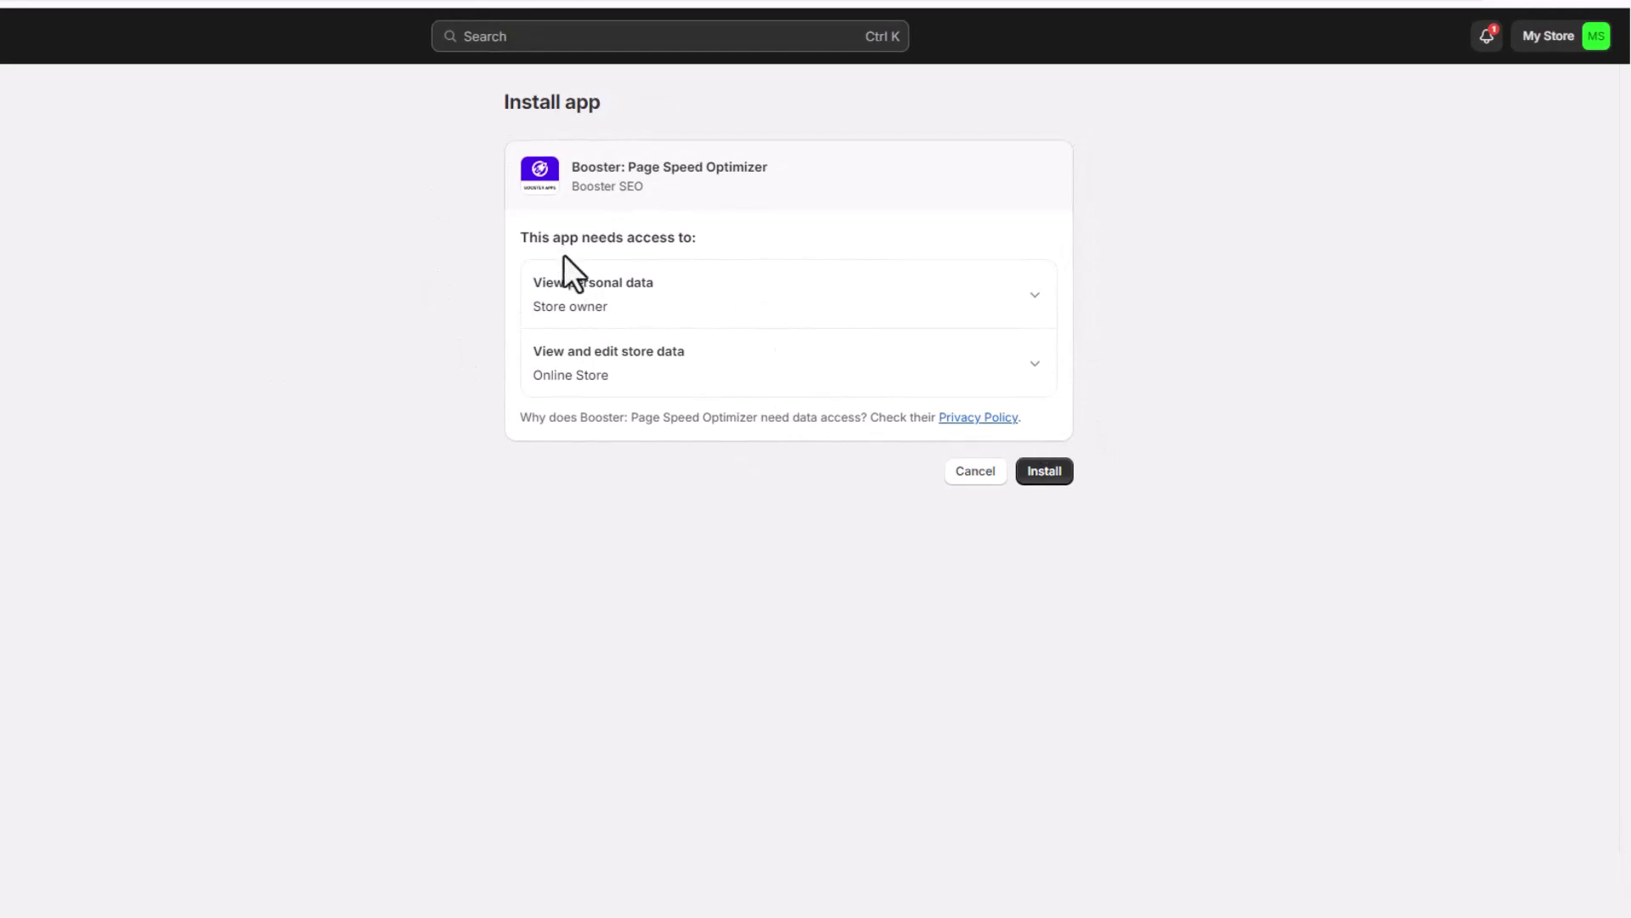
{"action": "left_click", "coordinate": [1035, 472]}
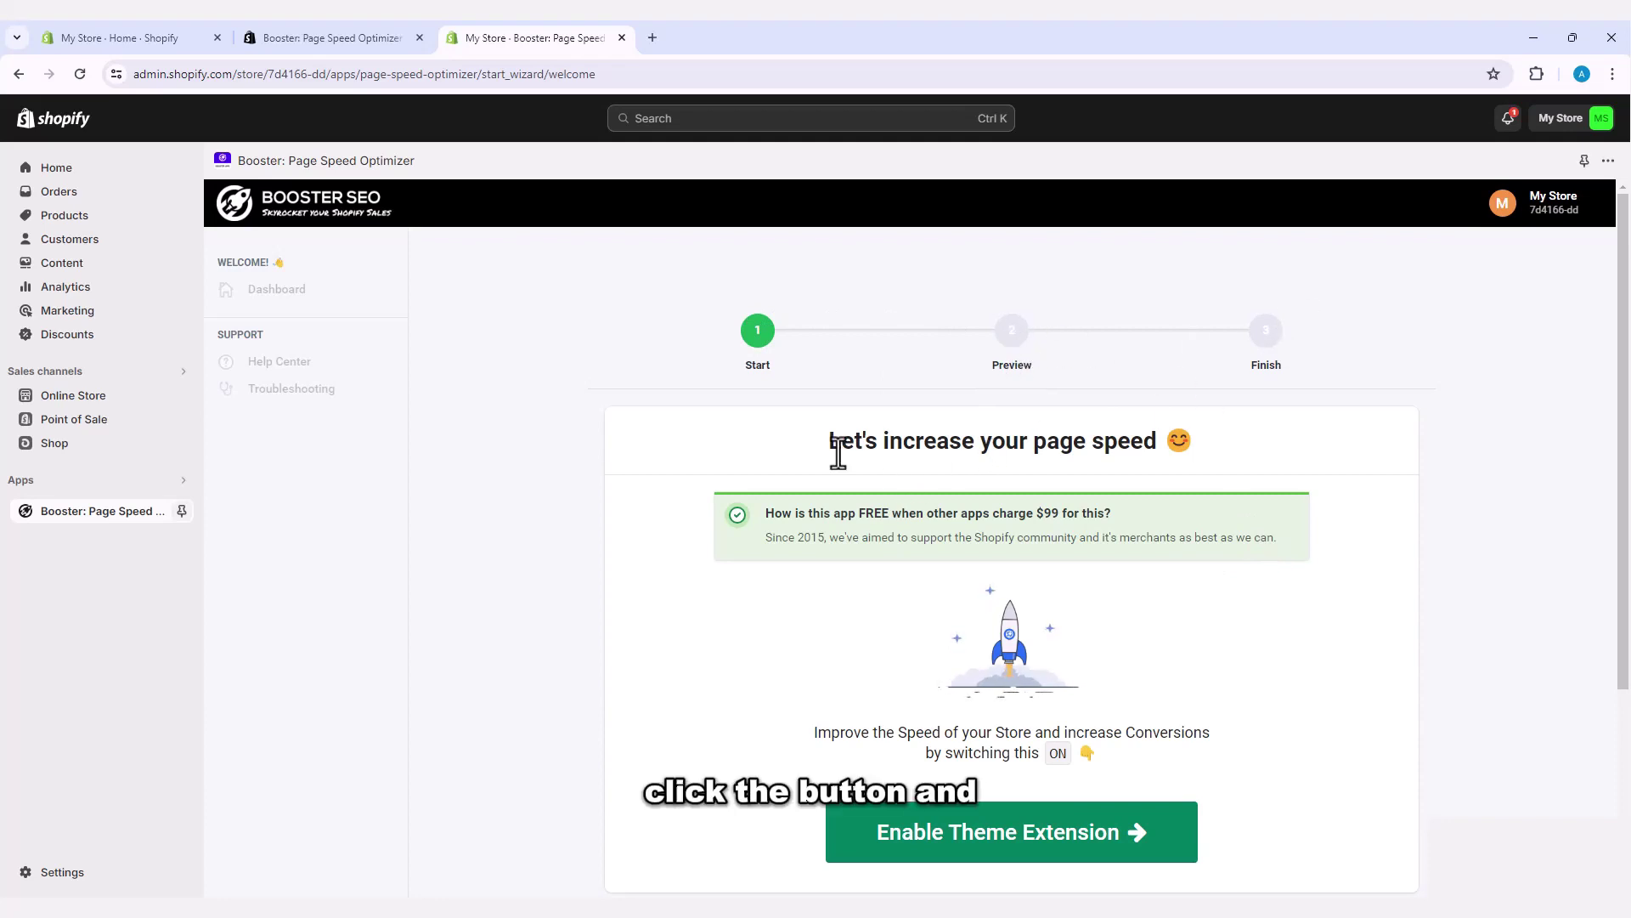
Enable the Booster theme extension from the wizard's welcome step.
{"action": "left_click_drag", "start_coordinate": [827, 449], "coordinate": [1152, 449]}
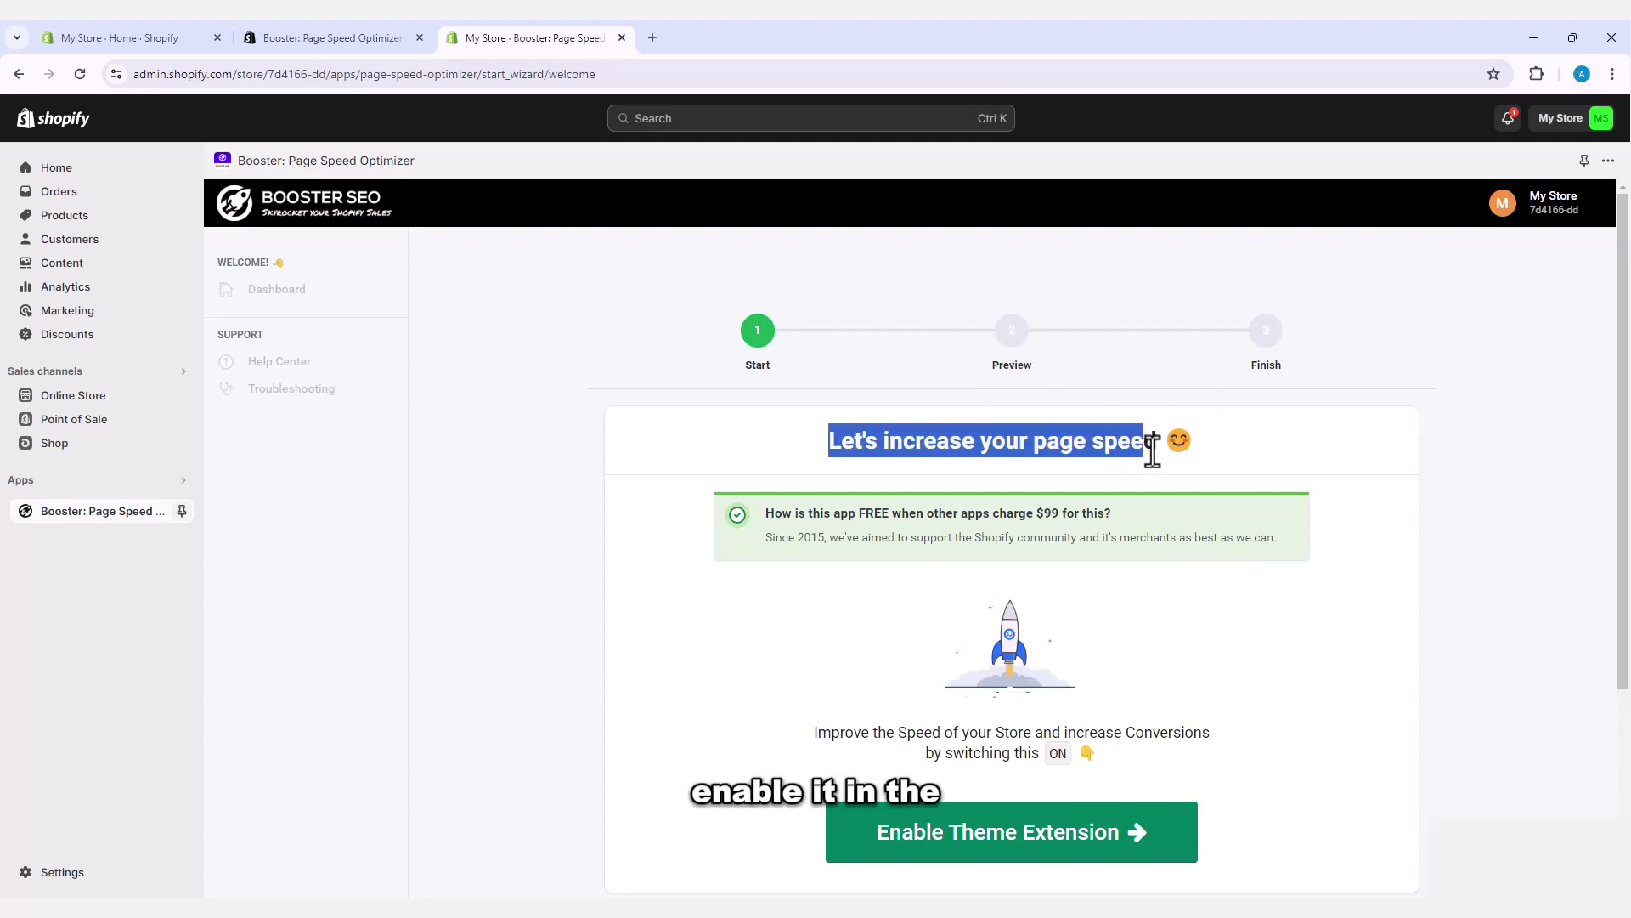
{"action": "left_click", "coordinate": [833, 444]}
{"action": "scroll", "coordinate": [894, 661], "scroll_direction": "down", "scroll_amount": 2}
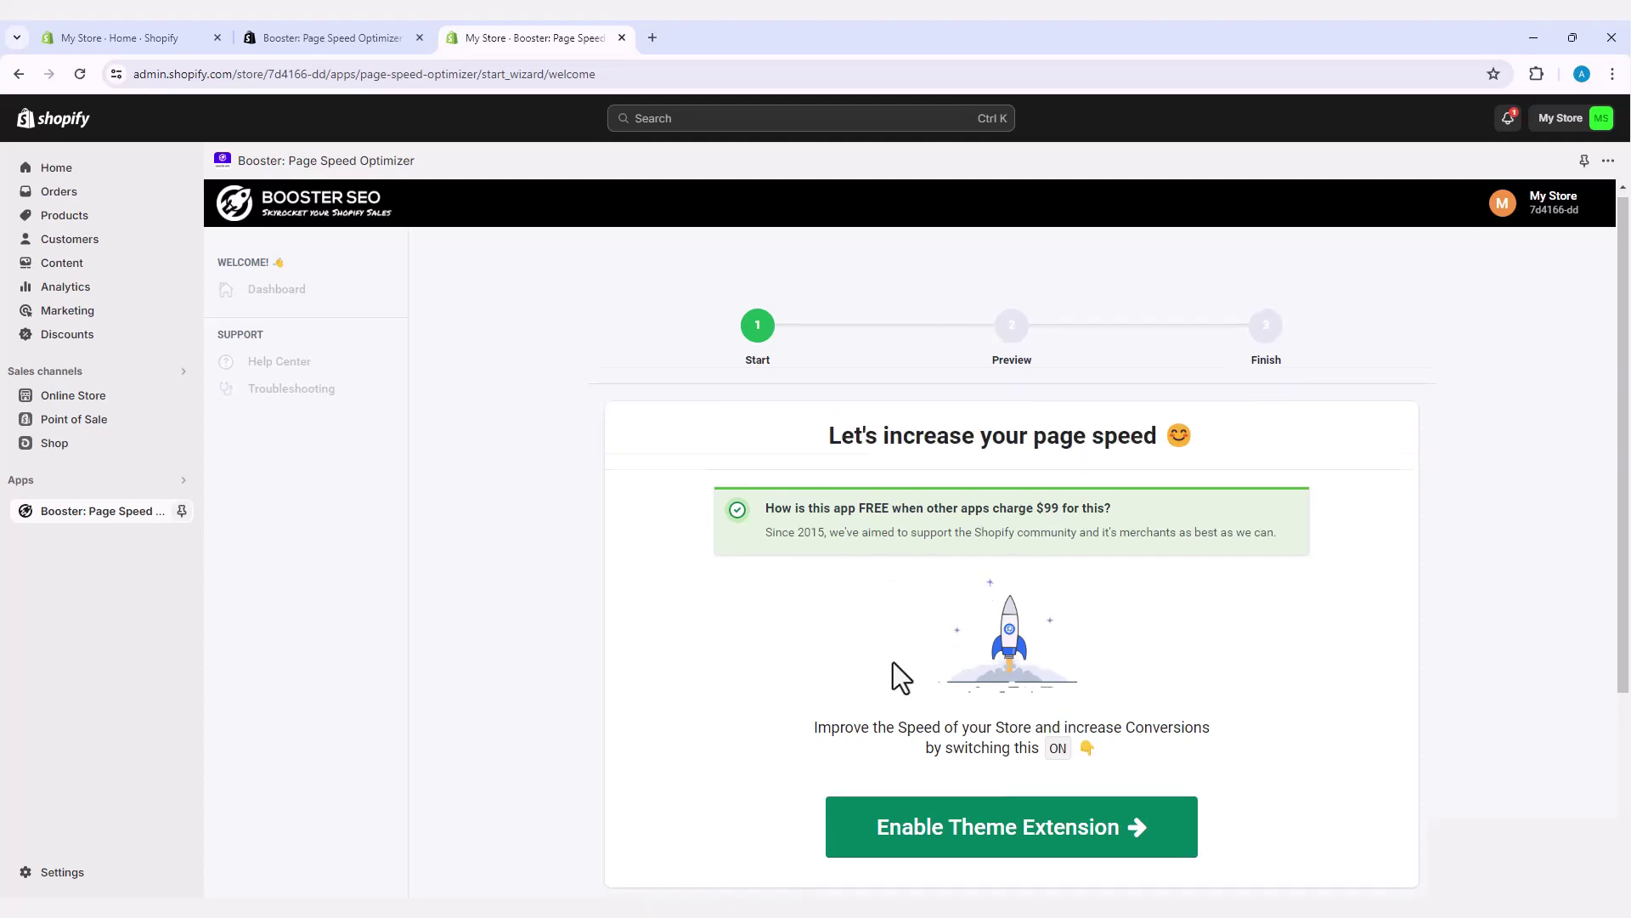
{"action": "scroll", "coordinate": [989, 669], "scroll_direction": "down", "scroll_amount": 1}
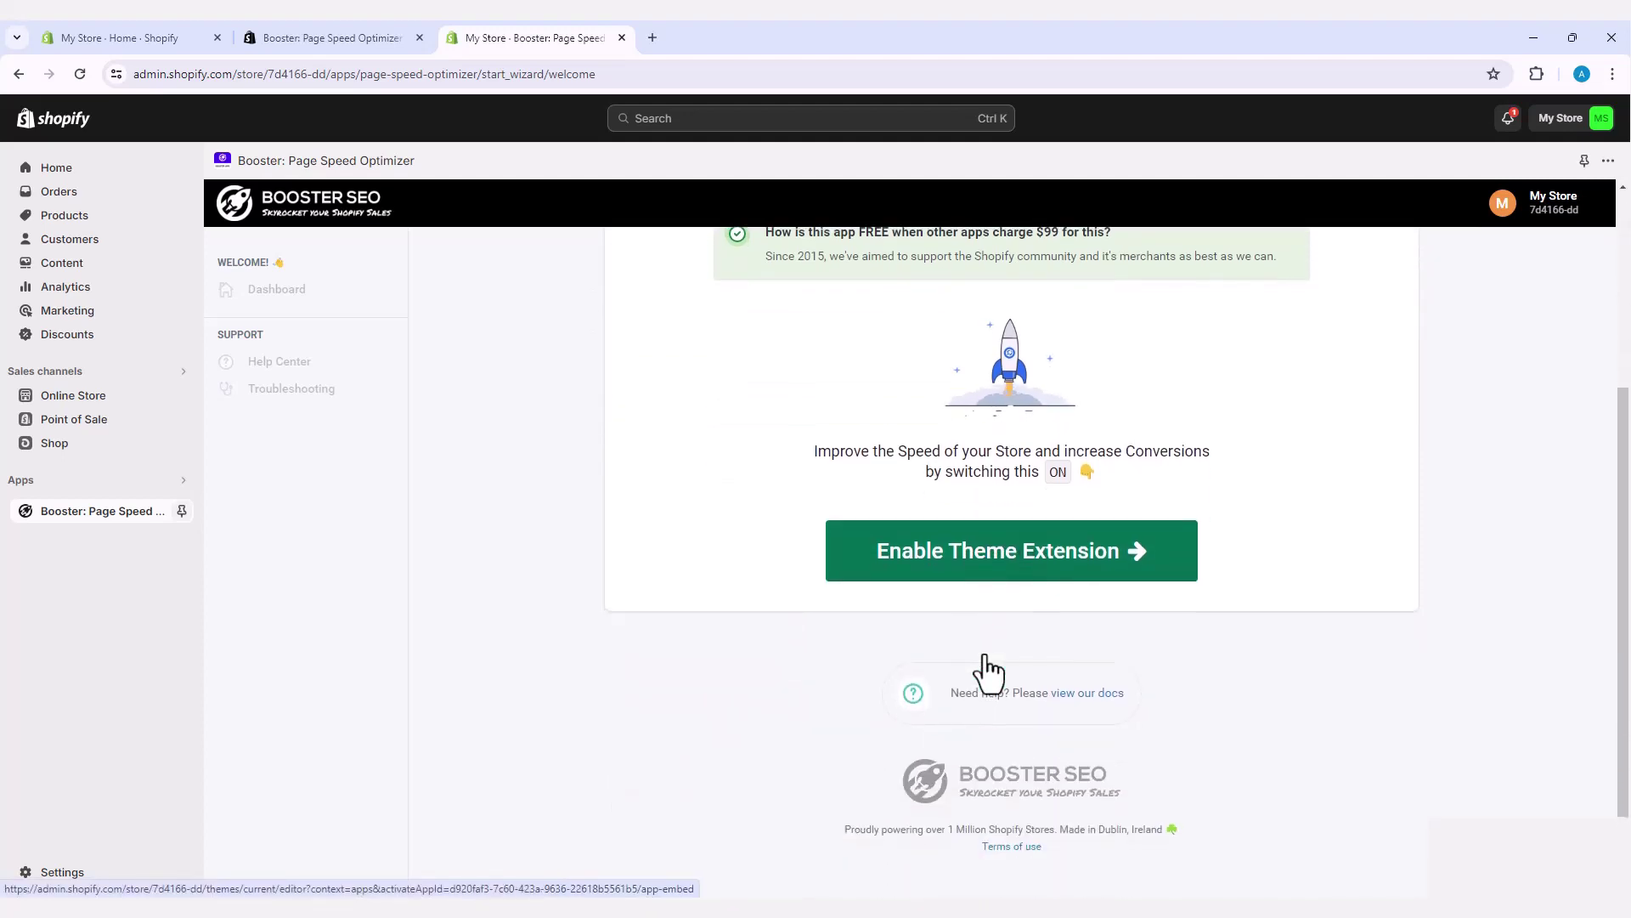
{"action": "left_click", "coordinate": [991, 567]}
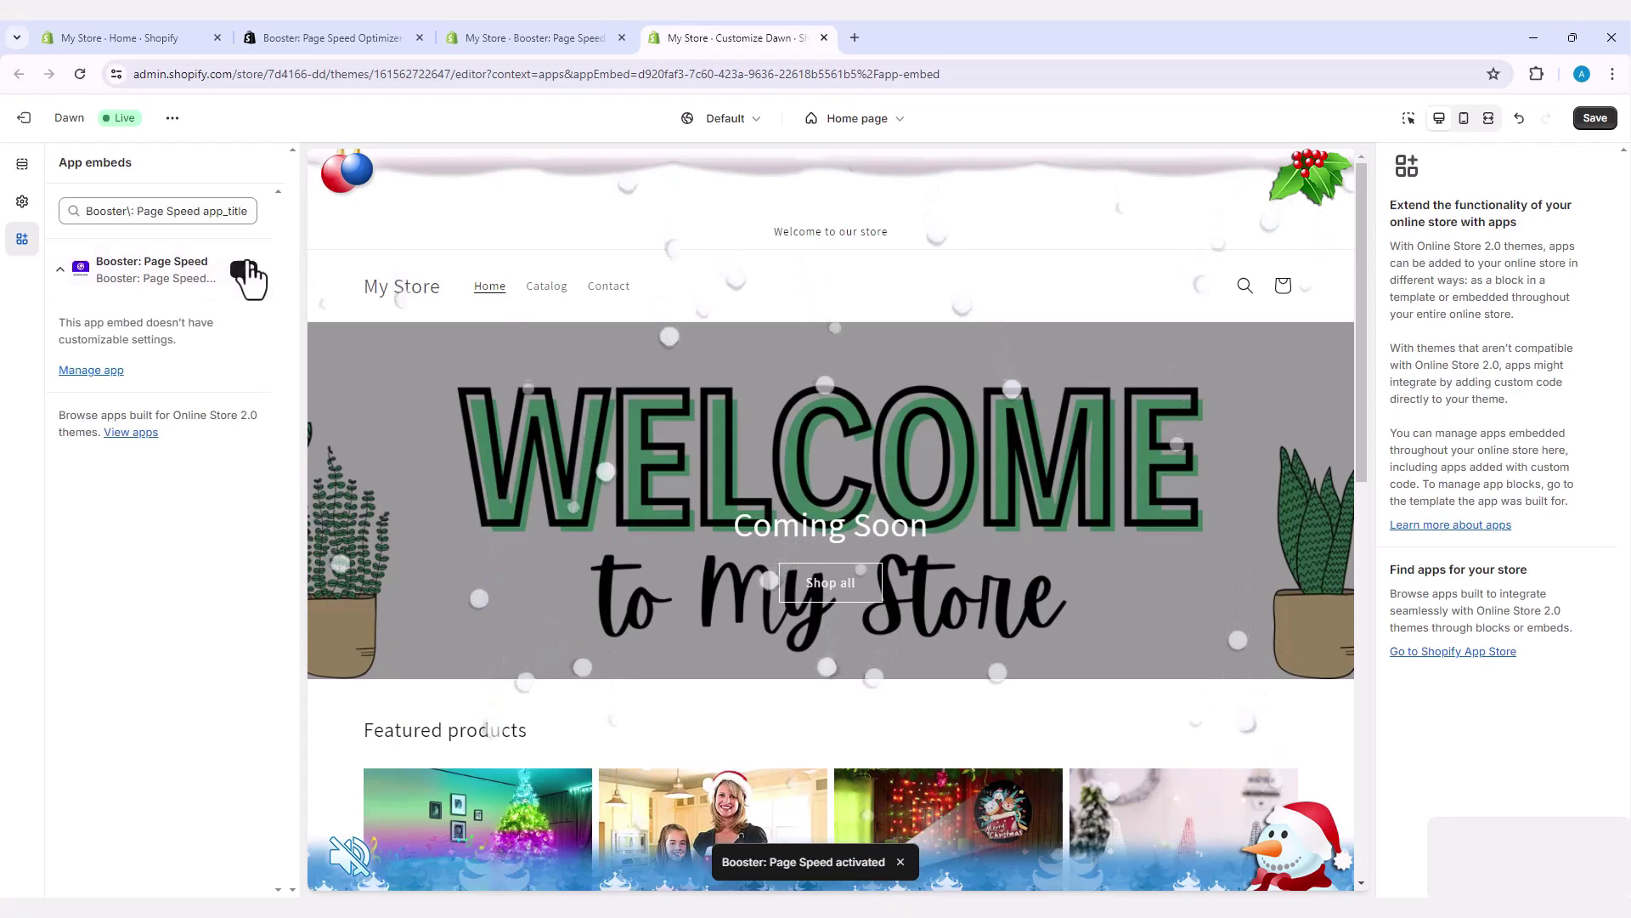
Keep the Booster: Page Speed embed on, save the theme, and return to the wizard.
{"action": "left_click", "coordinate": [240, 272]}
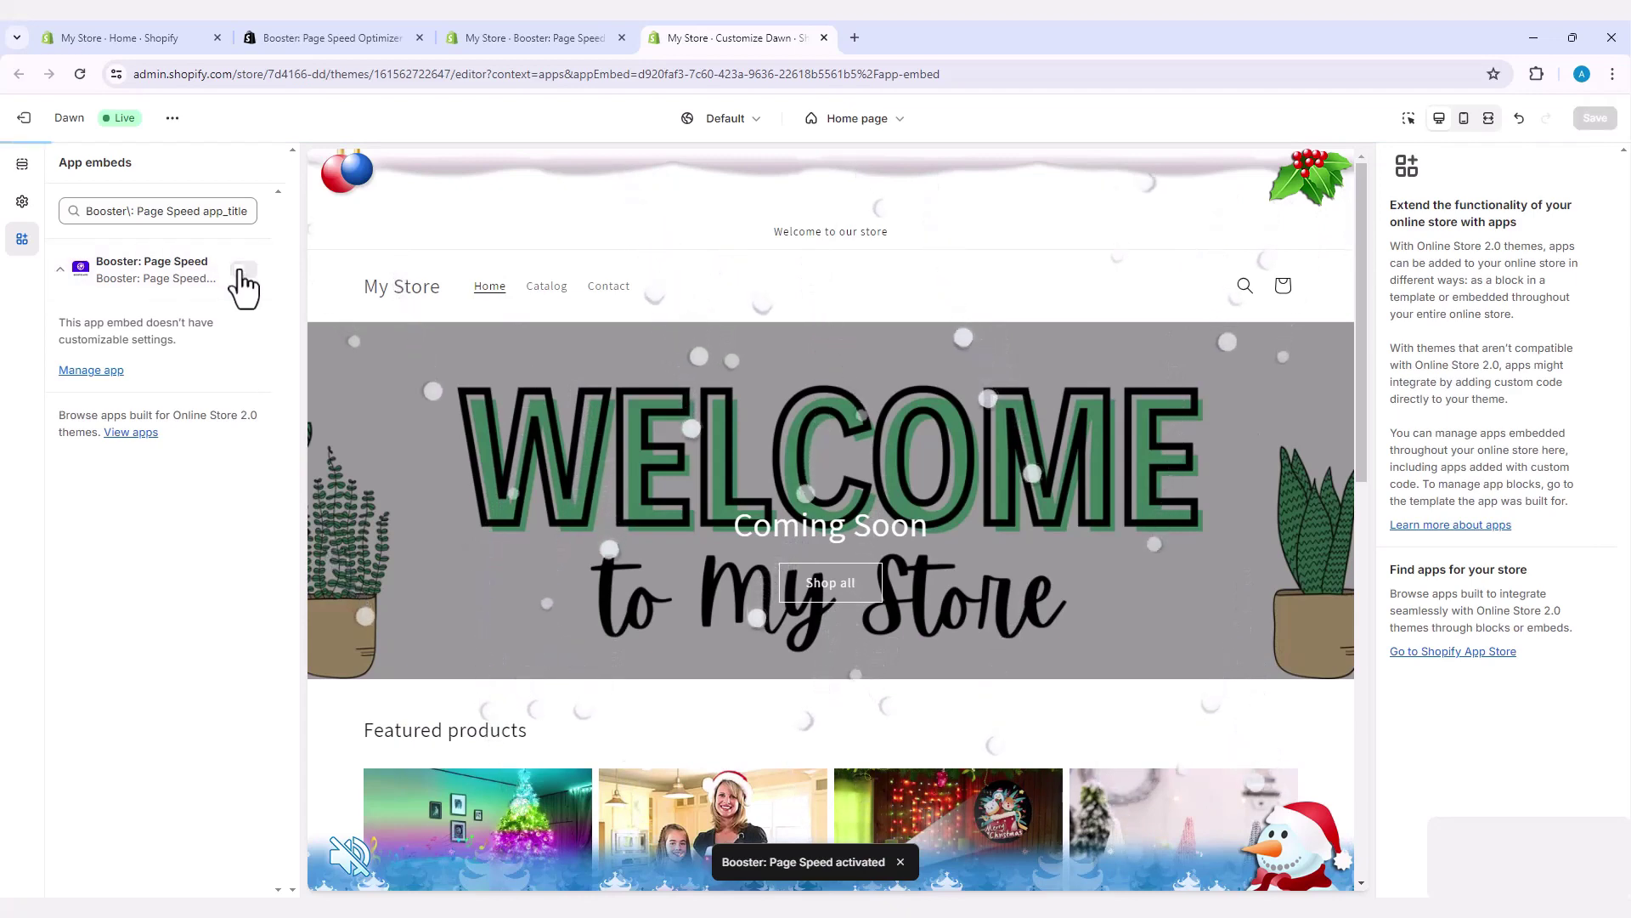
{"action": "left_click", "coordinate": [243, 273]}
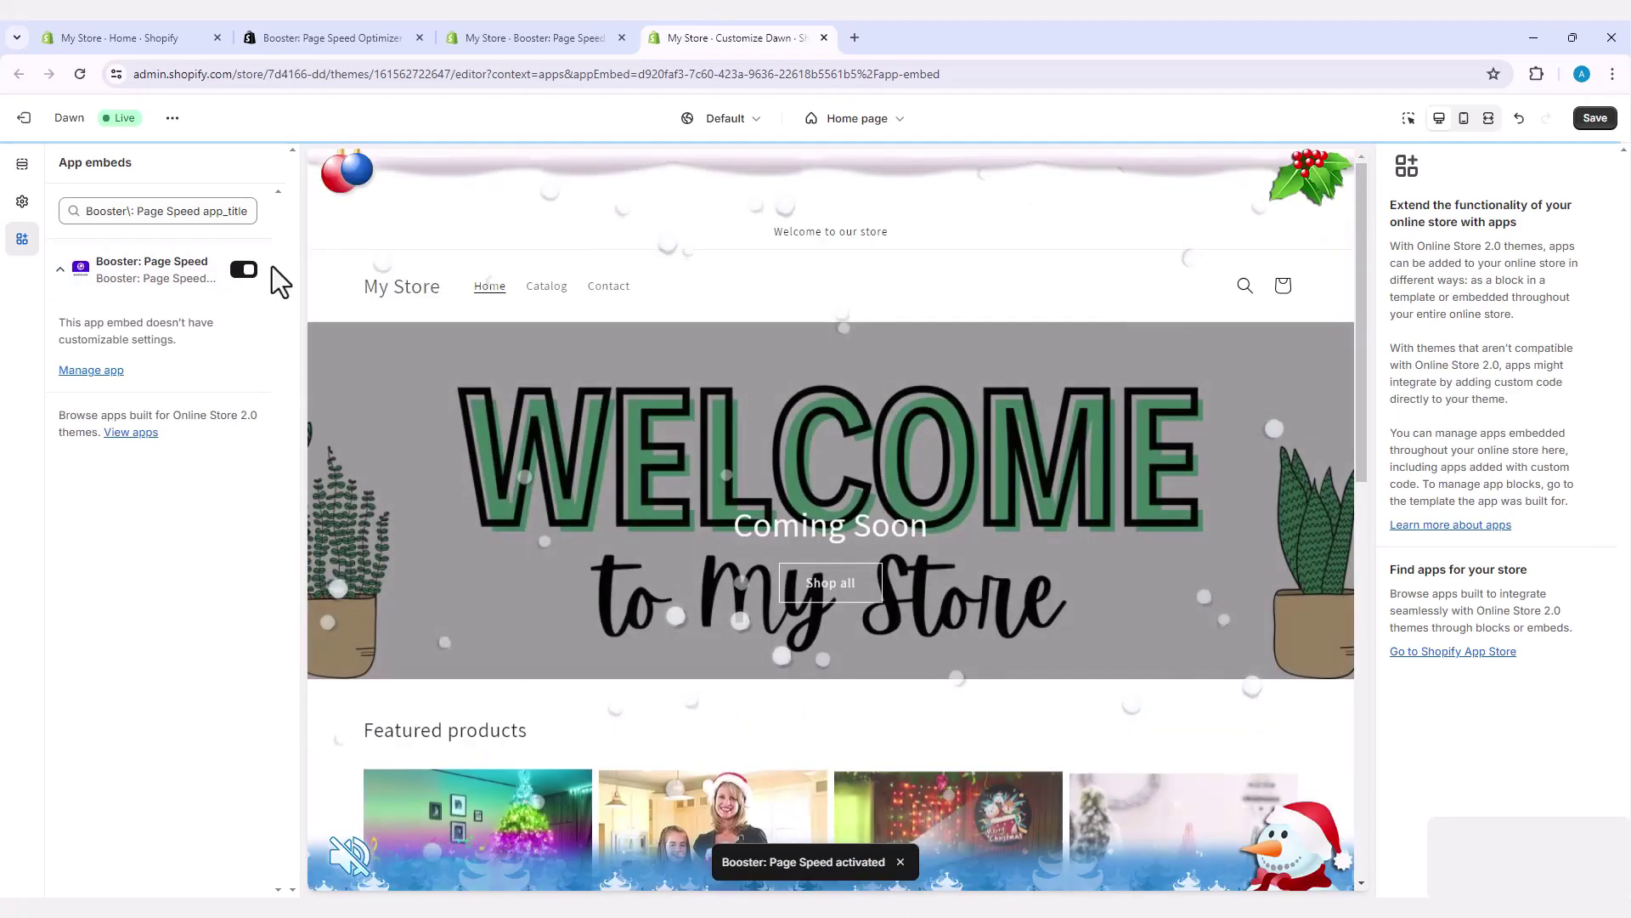
{"action": "left_click", "coordinate": [1595, 119]}
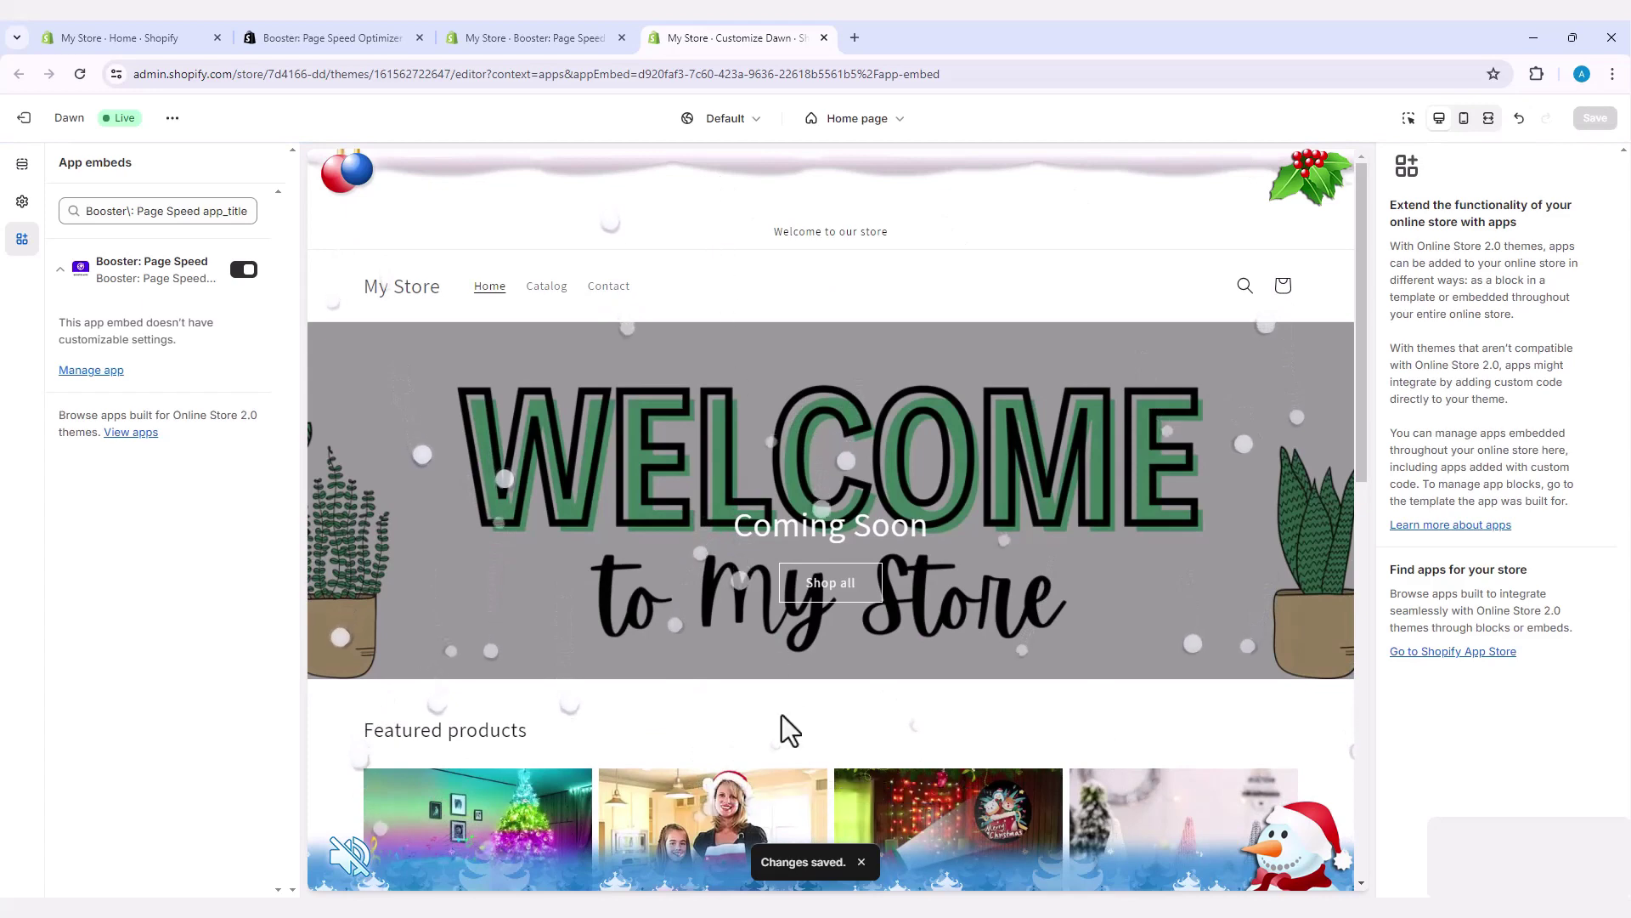
{"action": "left_click", "coordinate": [576, 36]}
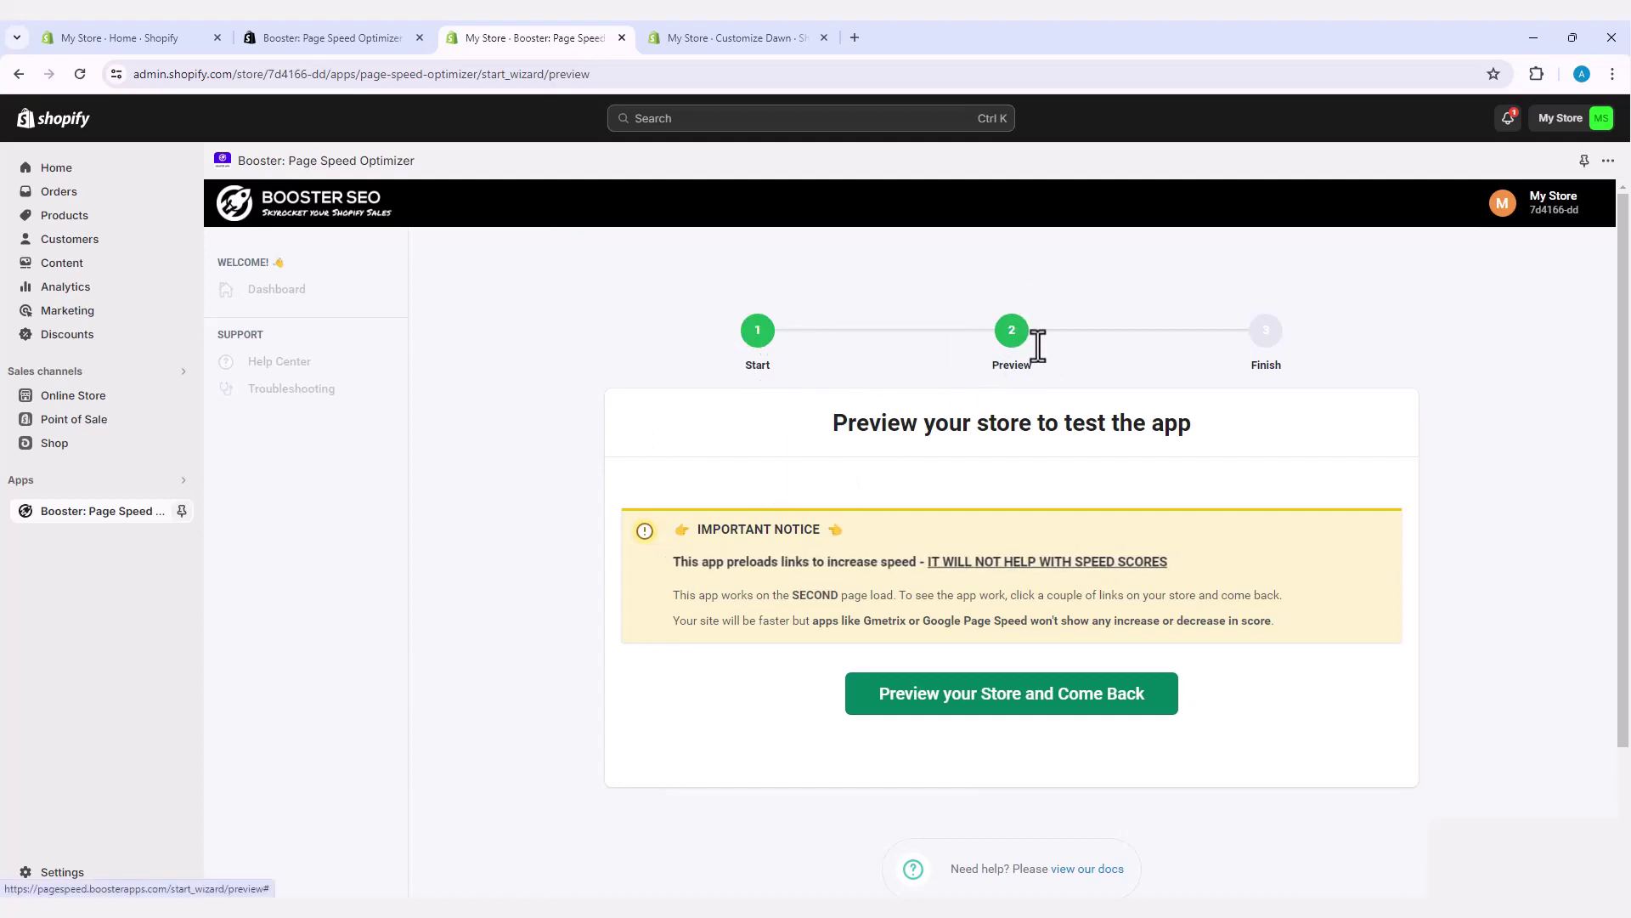
Preview the live storefront, then return to the Booster wizard's Finish step.
{"action": "left_click", "coordinate": [1007, 704]}
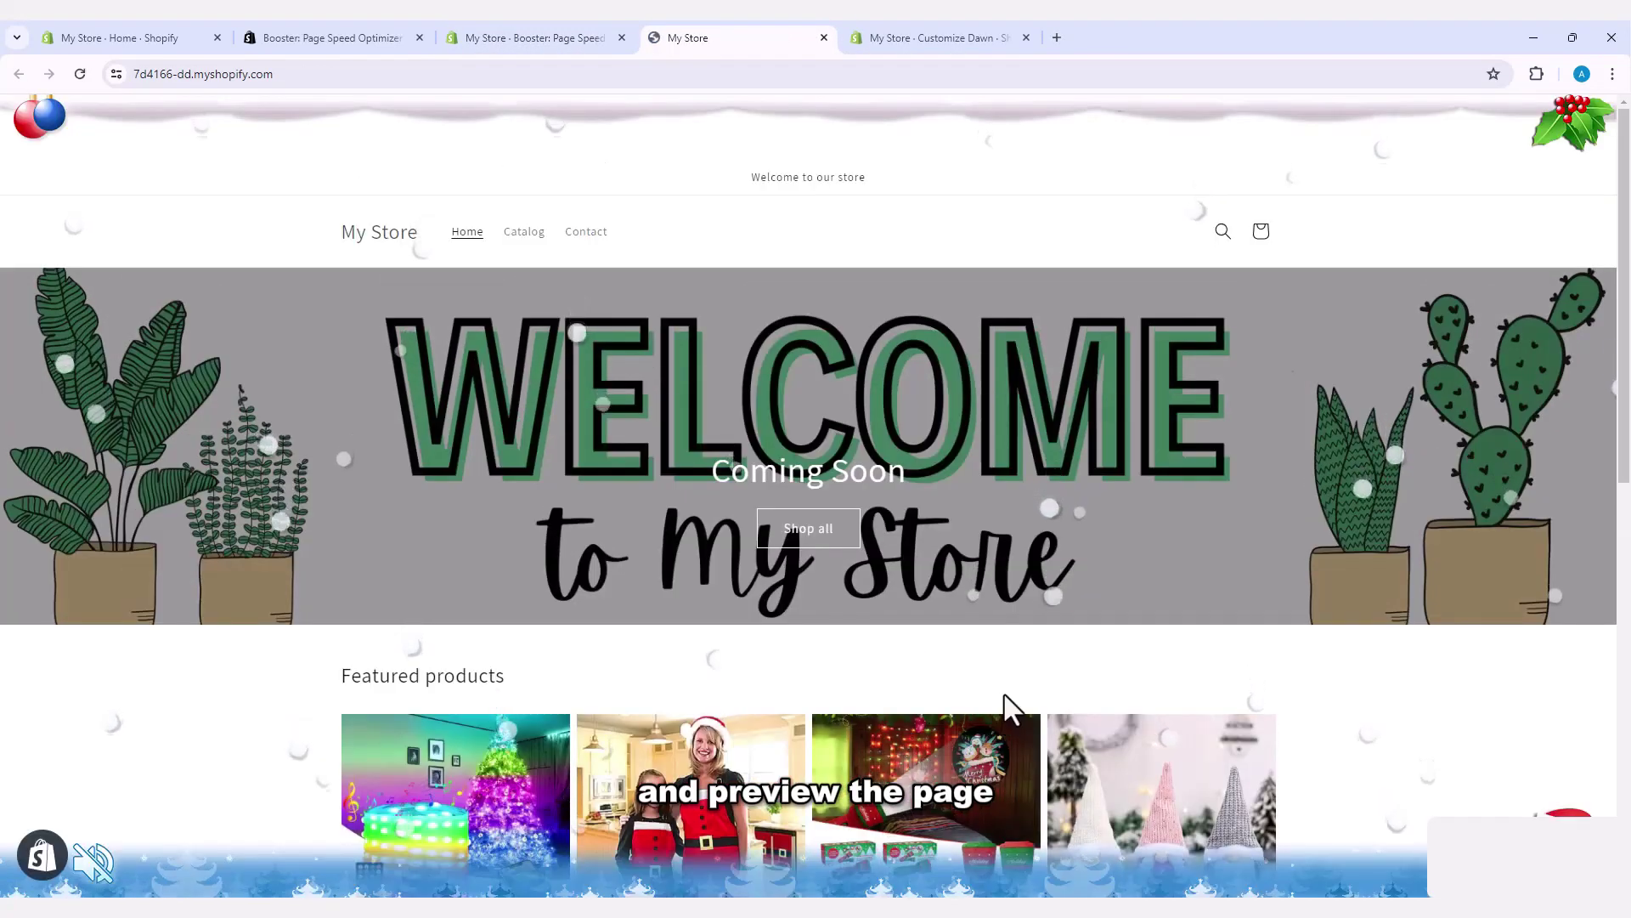
{"action": "scroll", "coordinate": [936, 679], "scroll_direction": "down", "scroll_amount": 1}
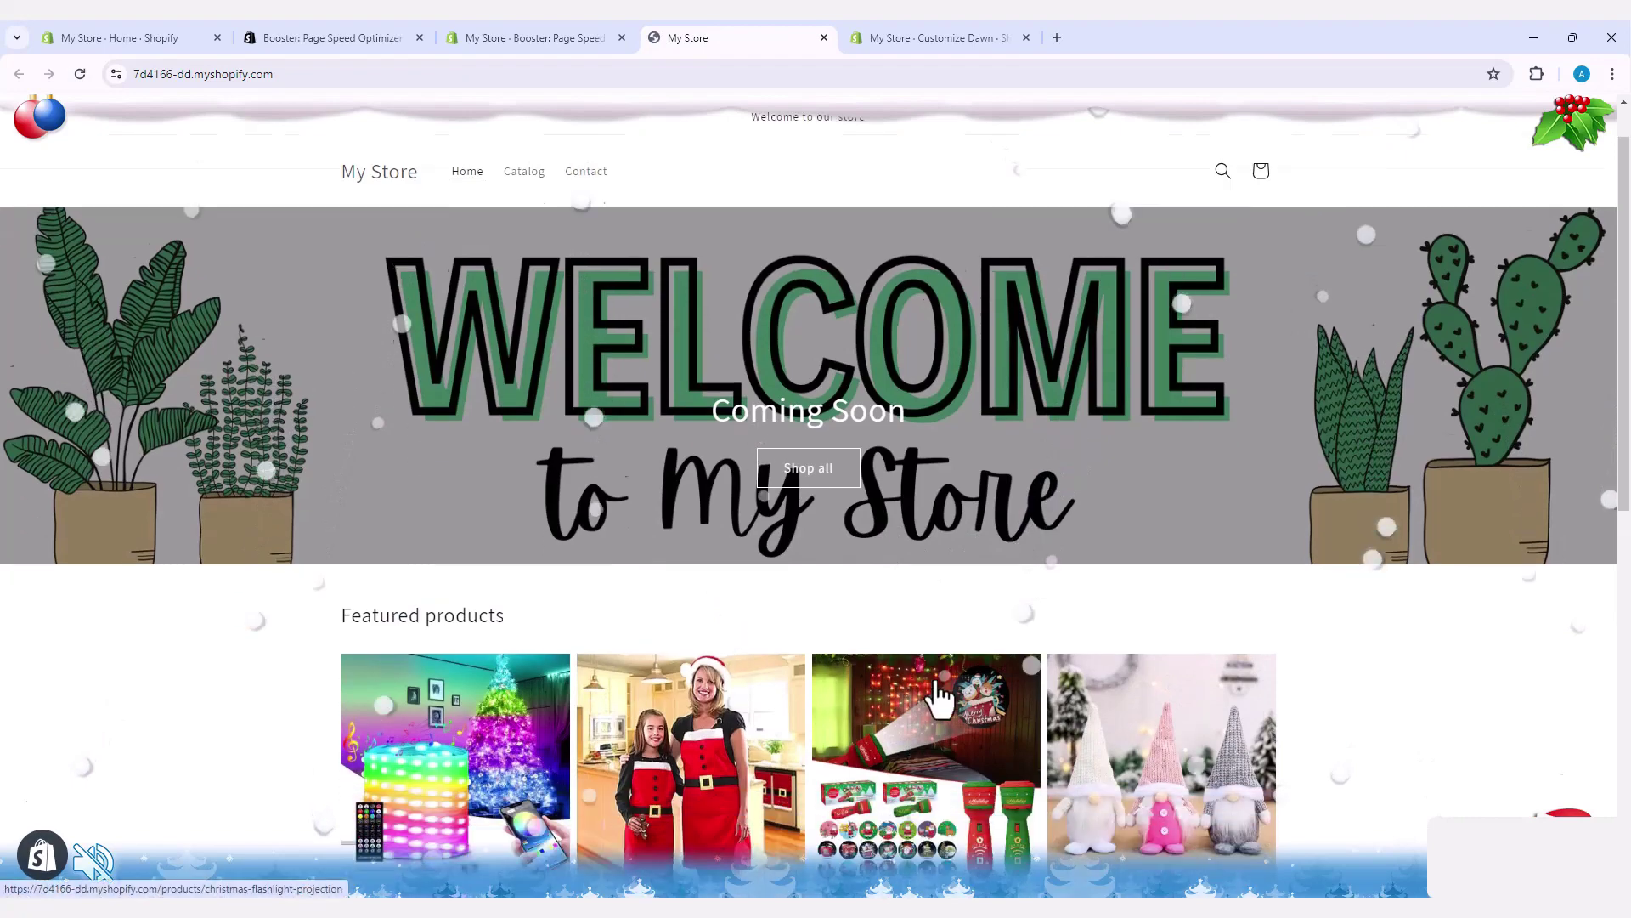
{"action": "scroll", "coordinate": [936, 680], "scroll_direction": "down", "scroll_amount": 2}
{"action": "scroll", "coordinate": [935, 680], "scroll_direction": "down", "scroll_amount": 1}
{"action": "scroll", "coordinate": [936, 680], "scroll_direction": "down", "scroll_amount": 2}
{"action": "scroll", "coordinate": [937, 679], "scroll_direction": "down", "scroll_amount": 1}
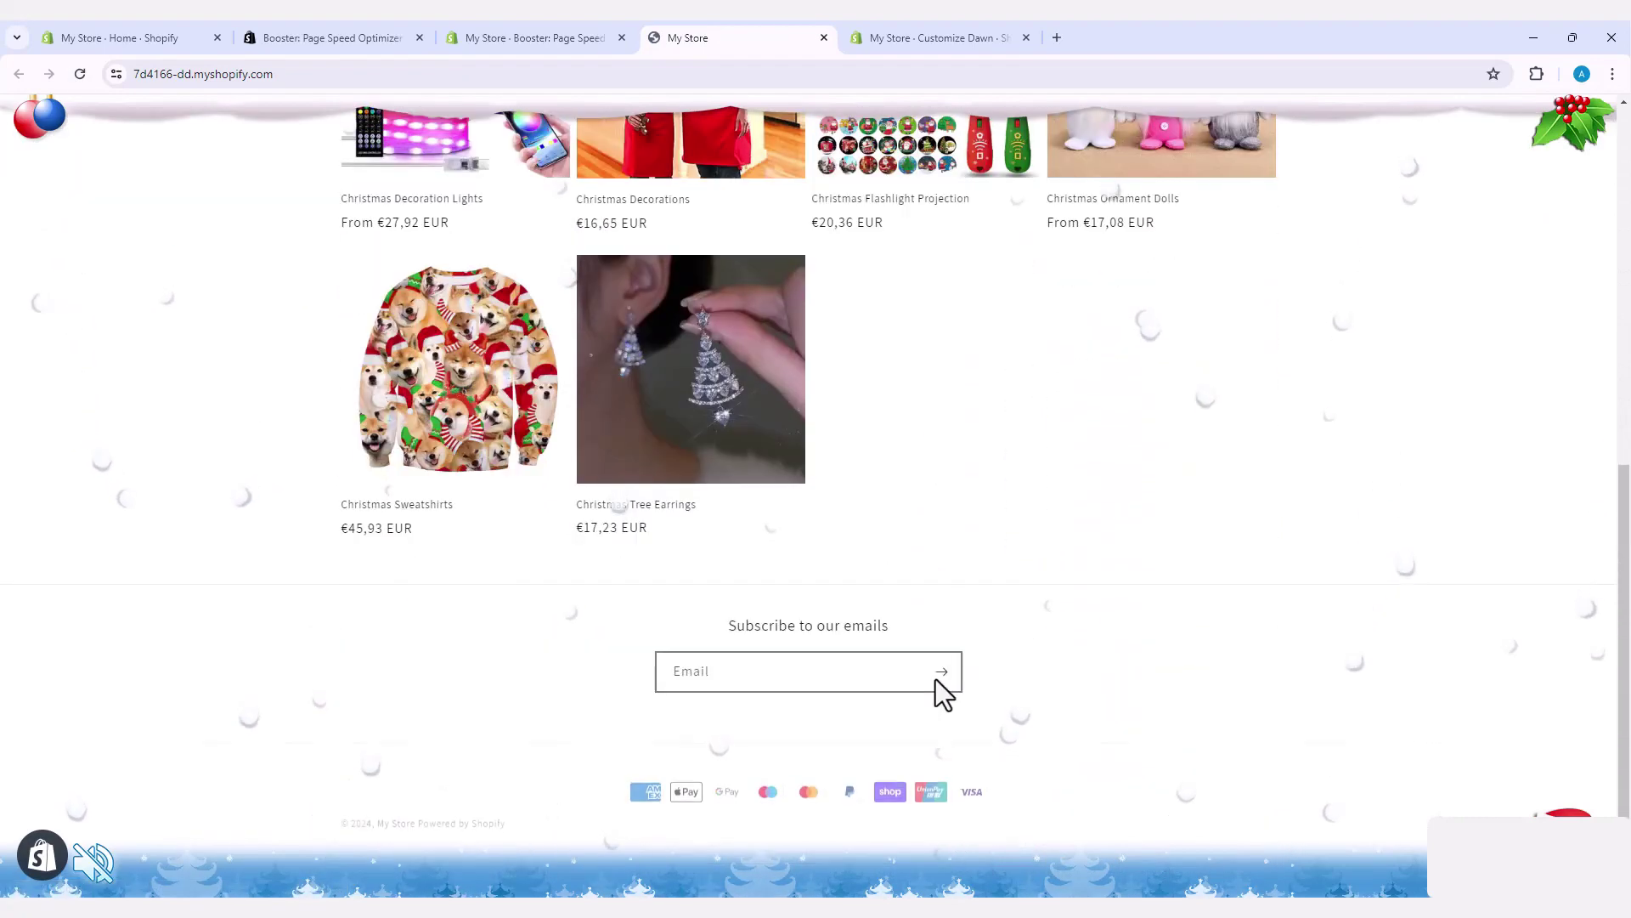
{"action": "scroll", "coordinate": [936, 679], "scroll_direction": "up", "scroll_amount": 1}
{"action": "scroll", "coordinate": [935, 679], "scroll_direction": "up", "scroll_amount": 2}
{"action": "scroll", "coordinate": [940, 699], "scroll_direction": "up", "scroll_amount": 3}
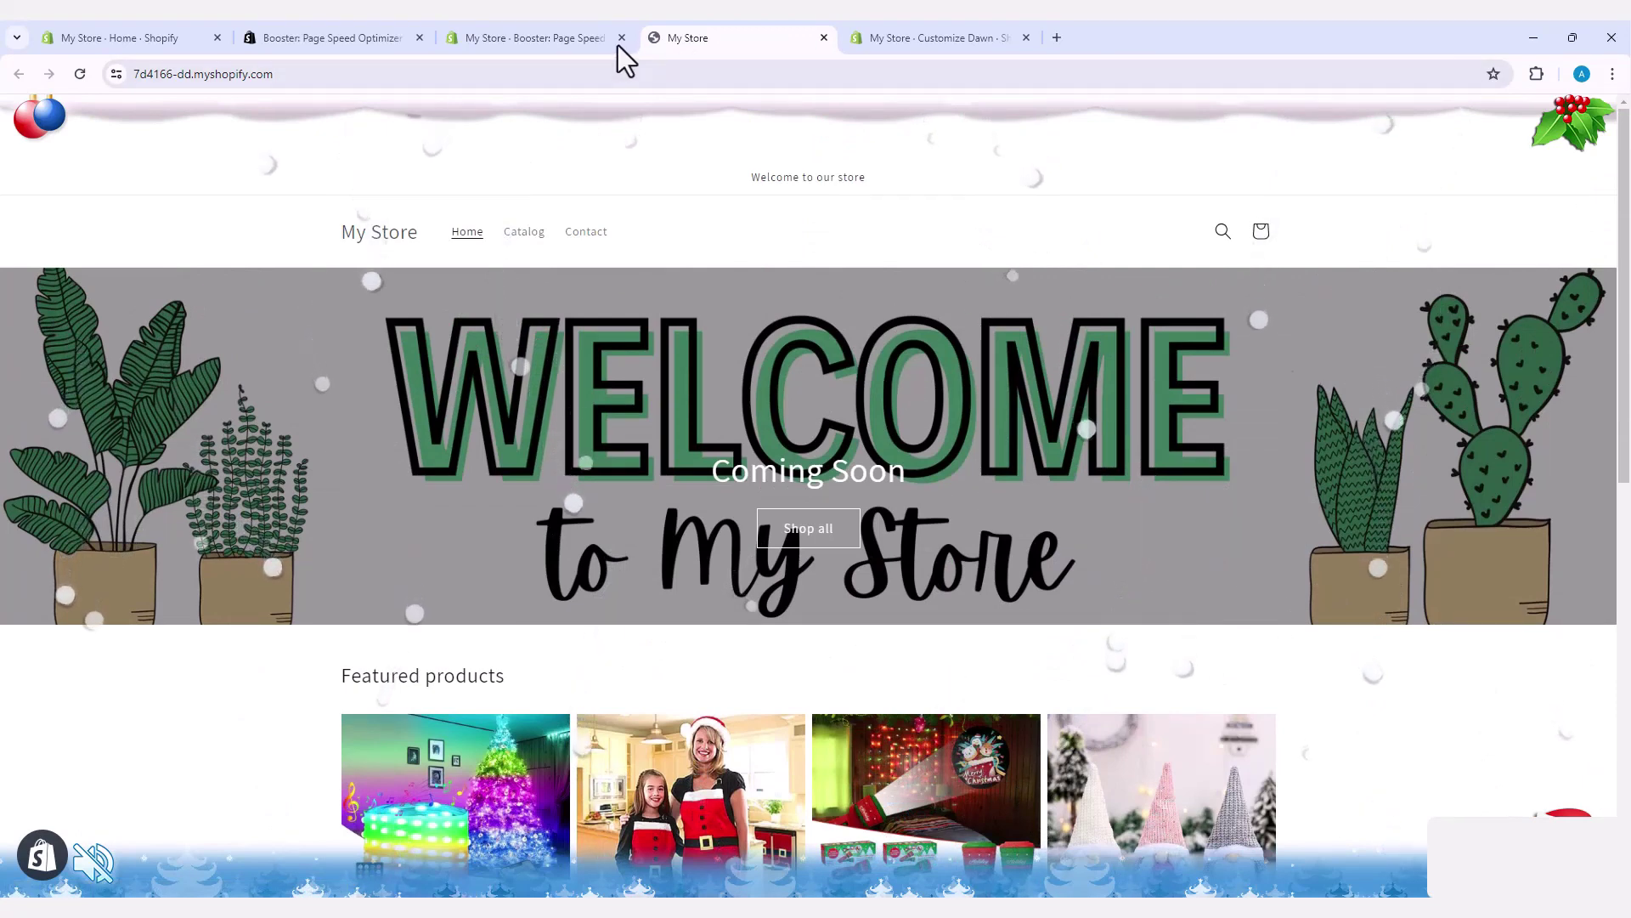
{"action": "left_click", "coordinate": [588, 39]}
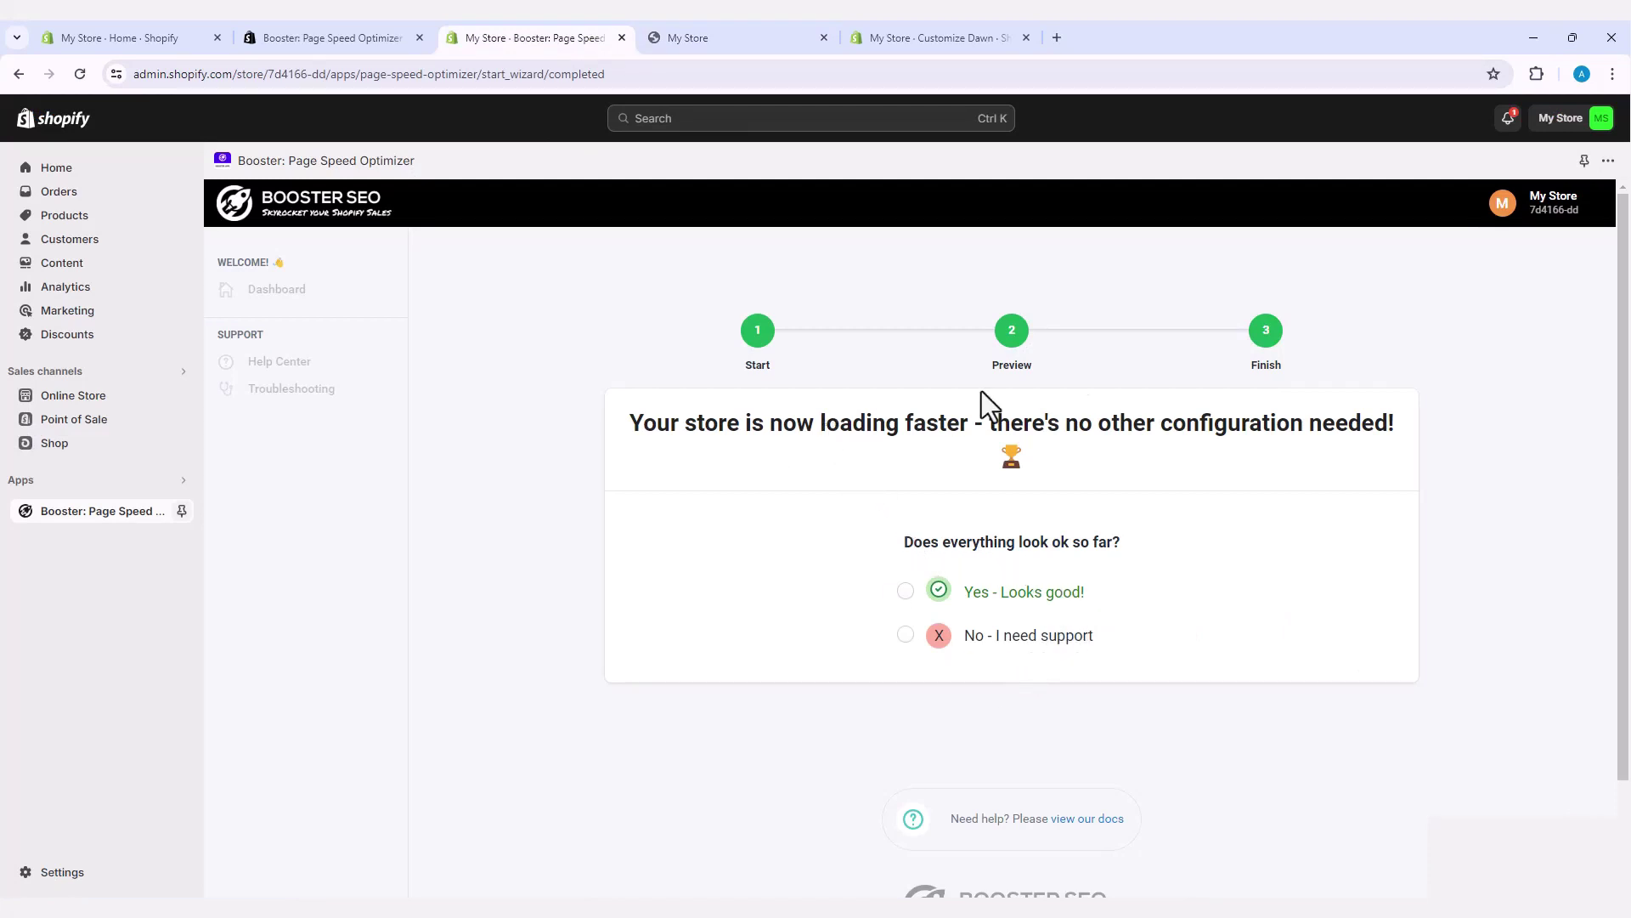
Answer 'Yes - Looks good' to 'Does everything look ok so far?'.
{"action": "left_click_drag", "start_coordinate": [628, 425], "coordinate": [975, 429]}
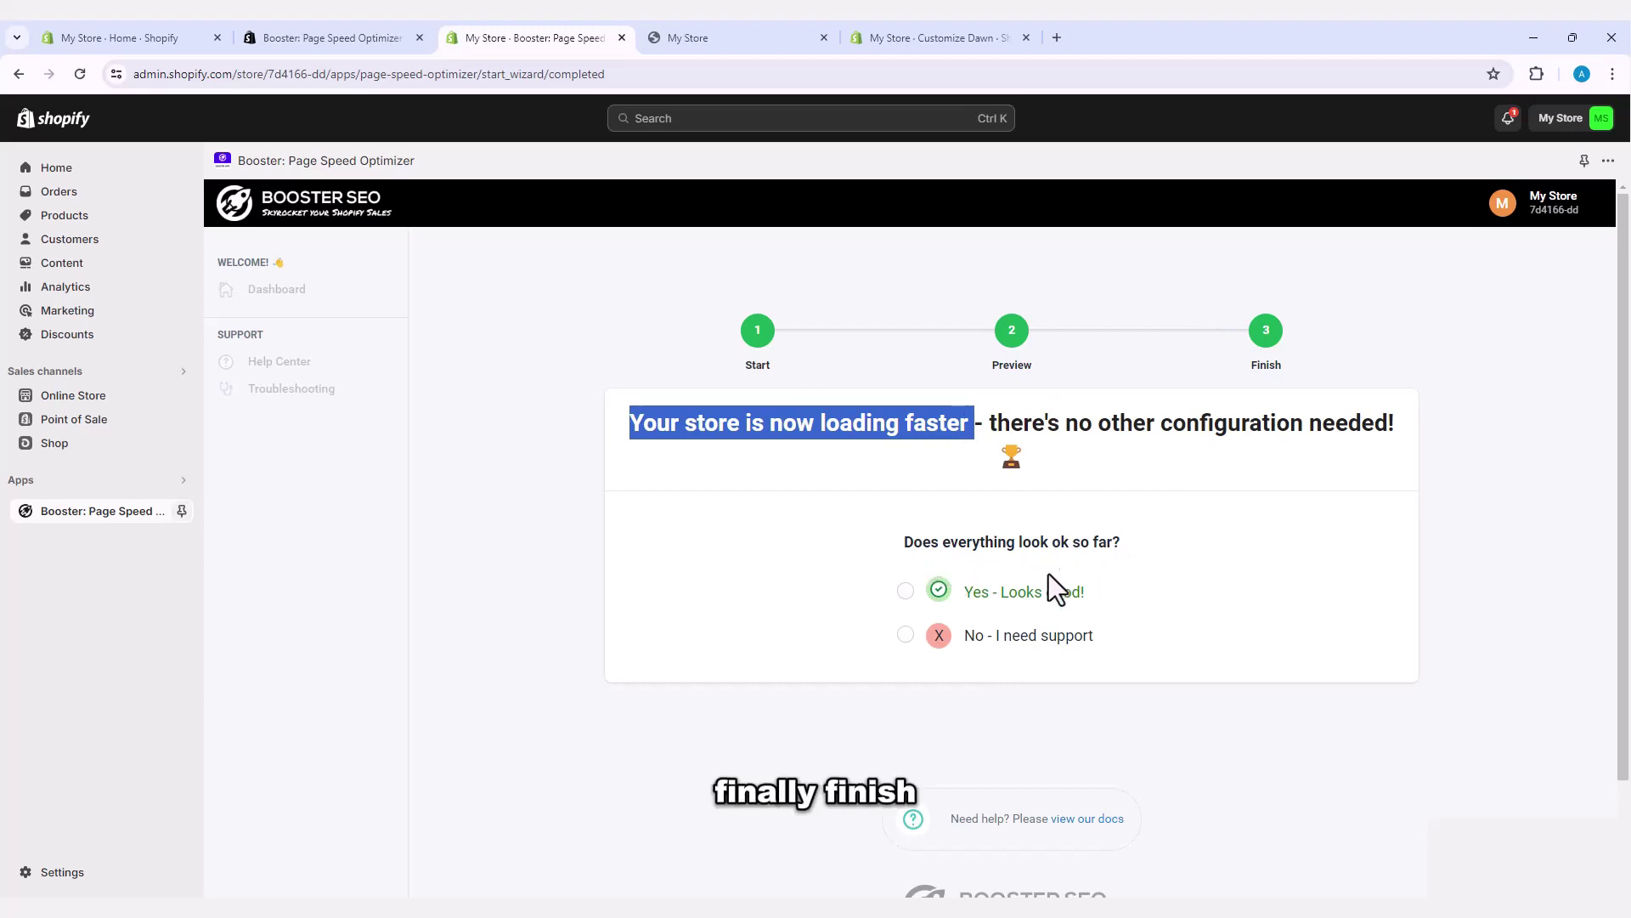
{"action": "left_click", "coordinate": [906, 590]}
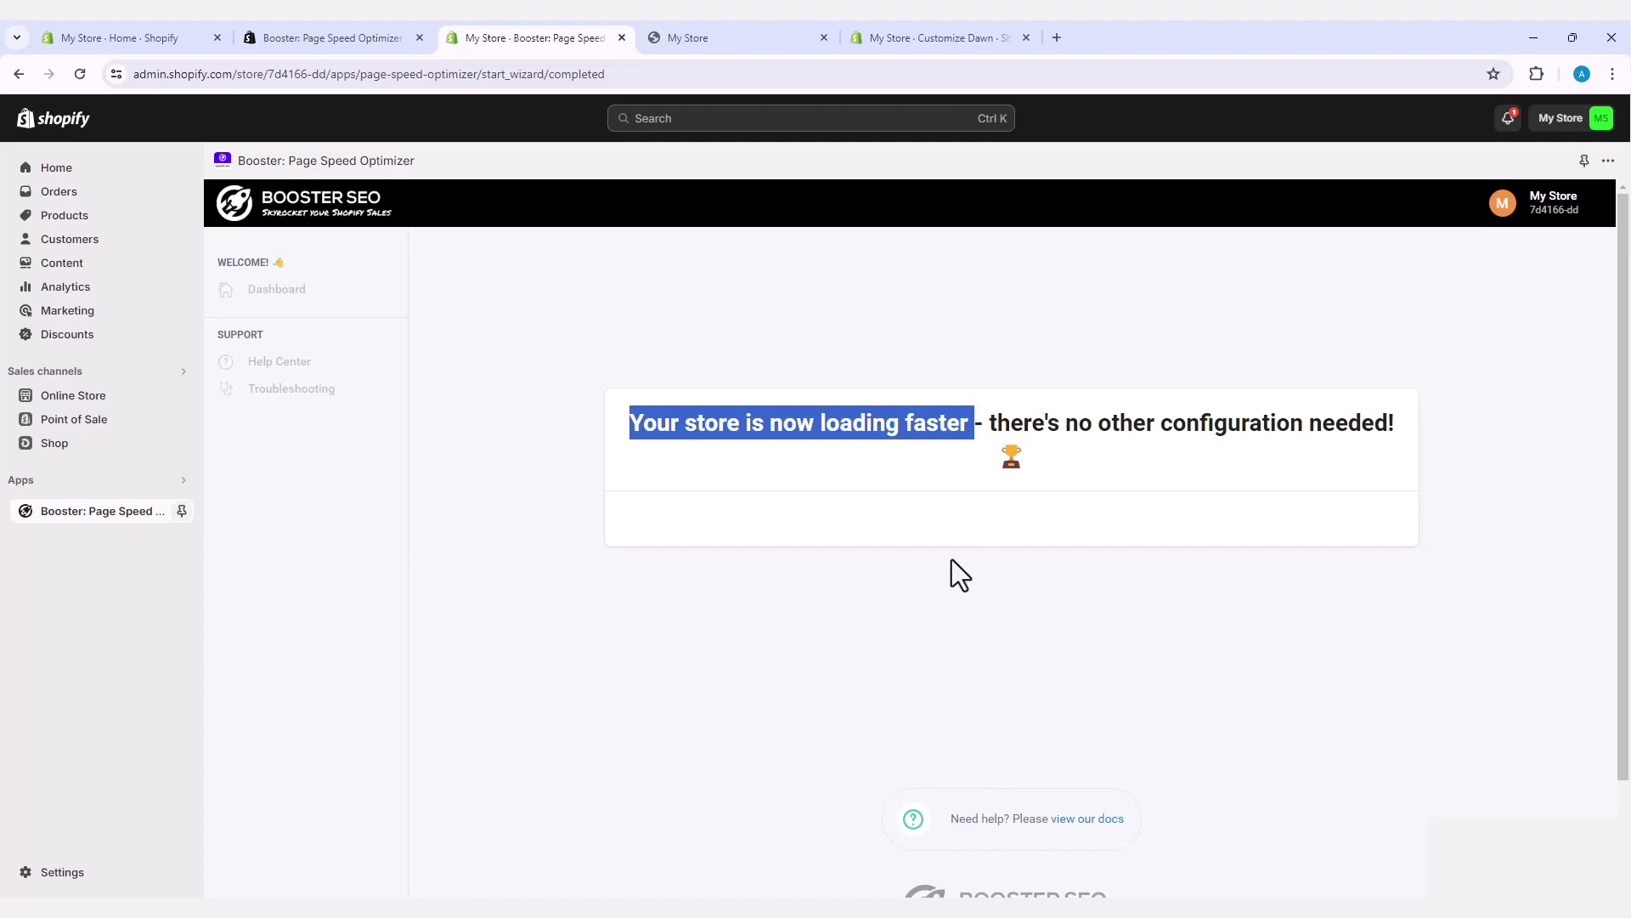
{"action": "scroll", "coordinate": [964, 690], "scroll_direction": "down", "scroll_amount": 2}
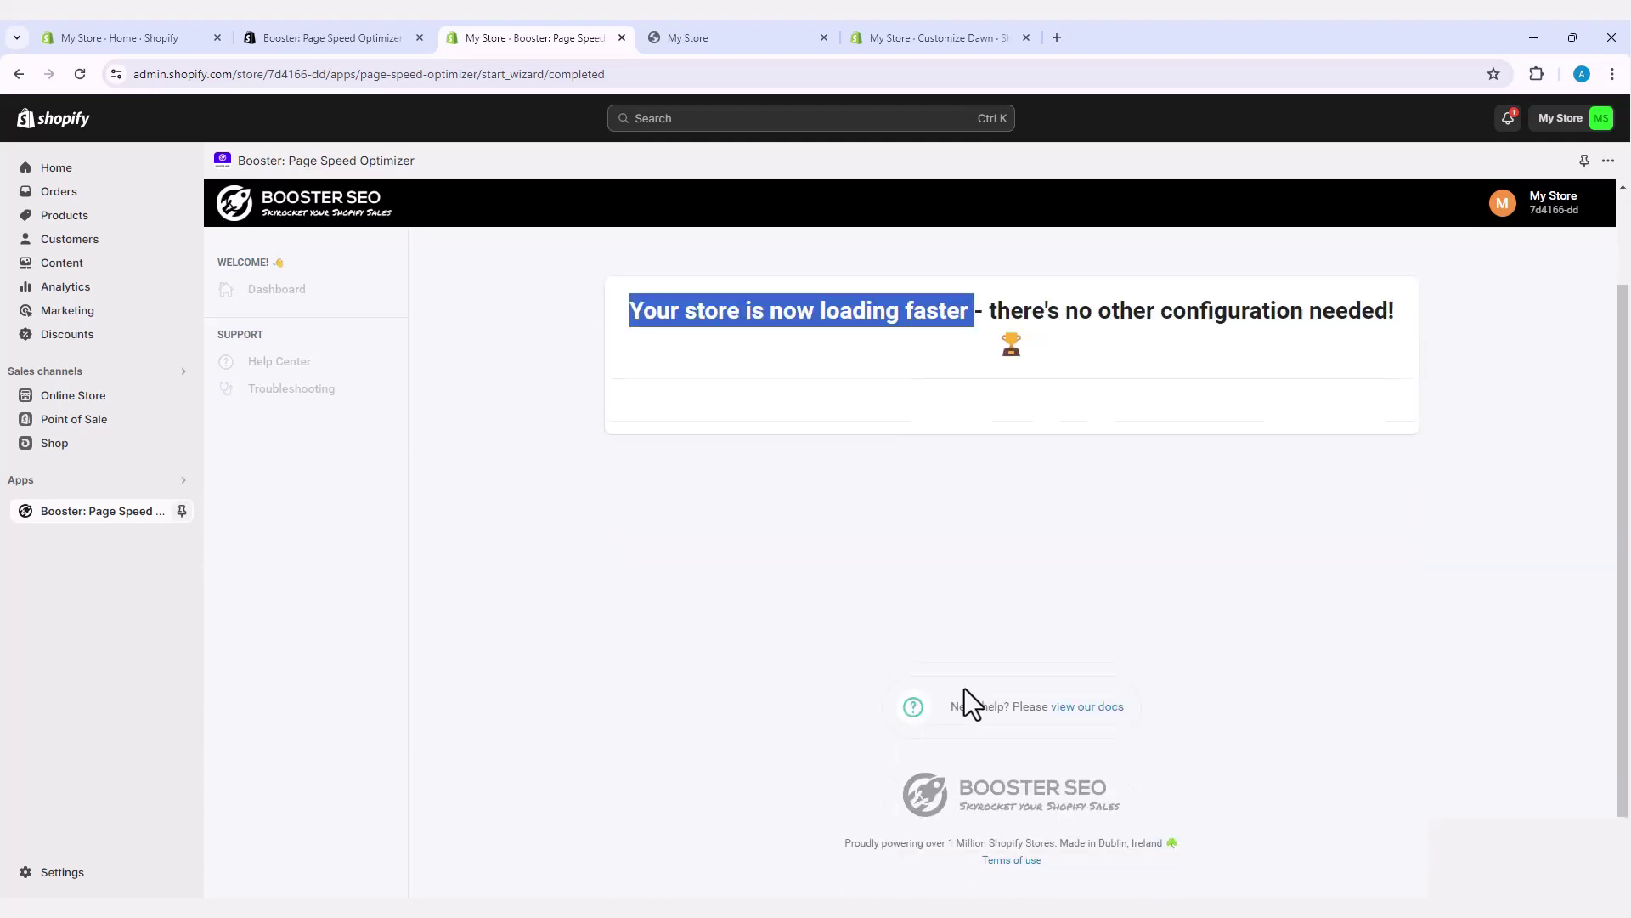
{"action": "scroll", "coordinate": [964, 688], "scroll_direction": "up", "scroll_amount": 2}
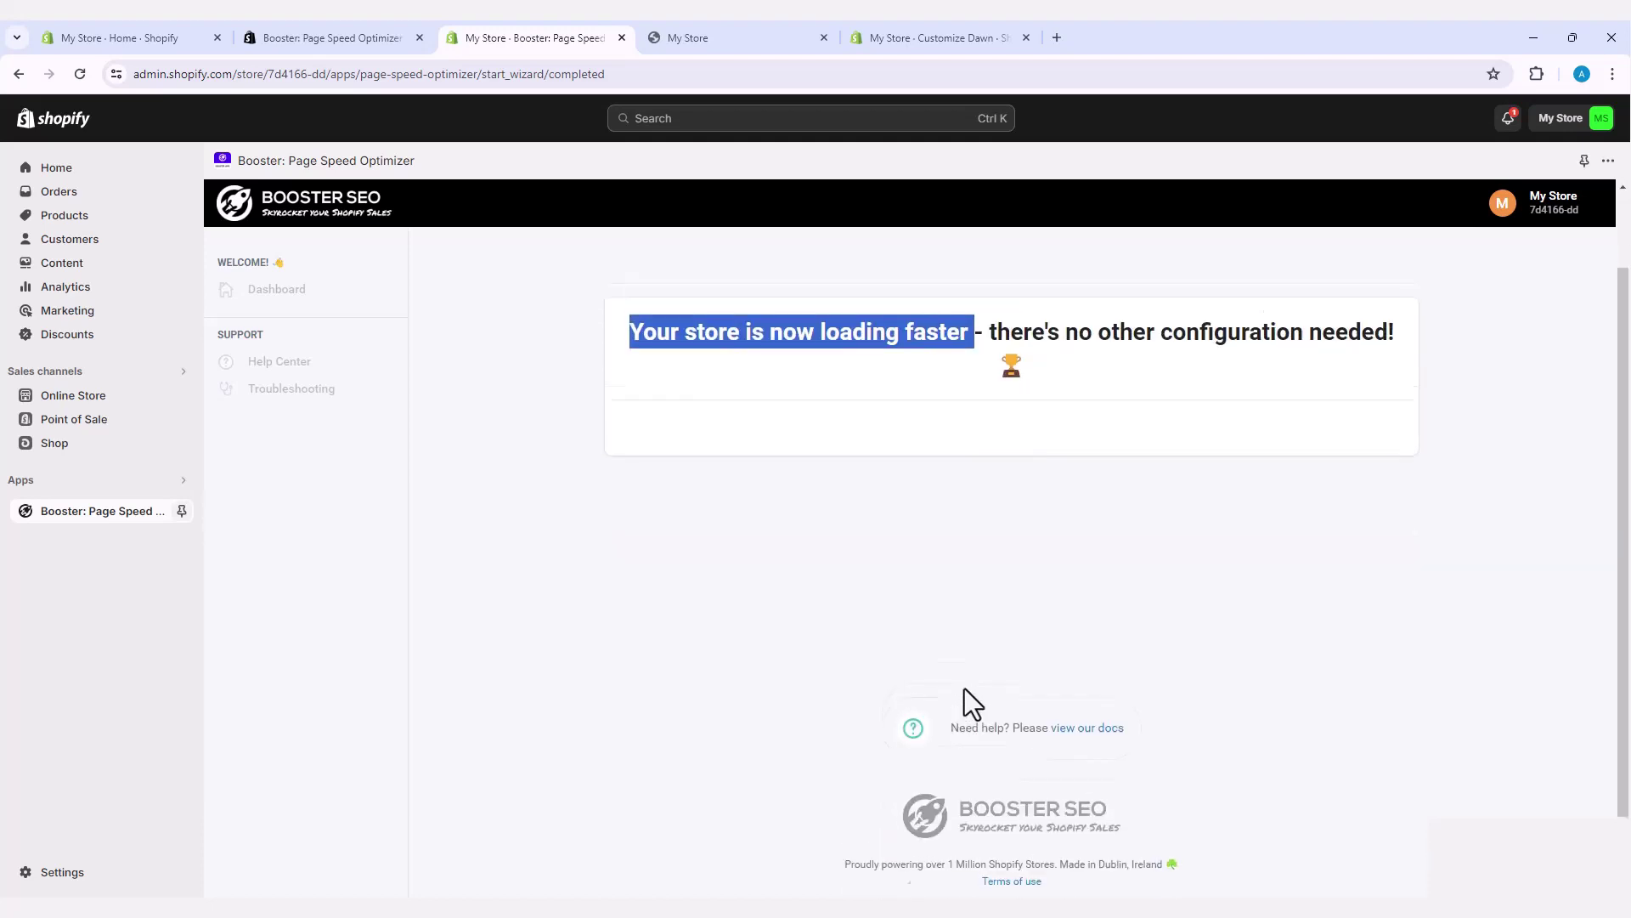